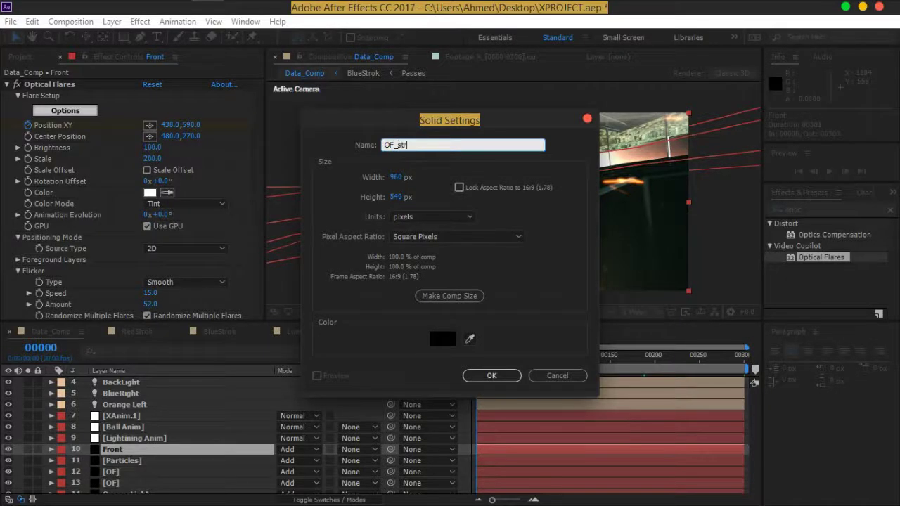
Create the black OF_striks solid and pick Optical Flares in Effects & Presets
key("Return")
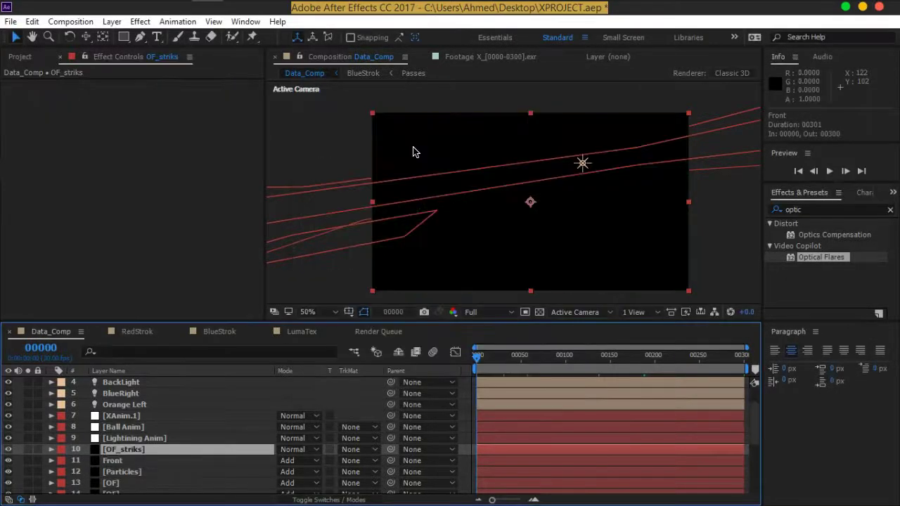
left_click(817, 258)
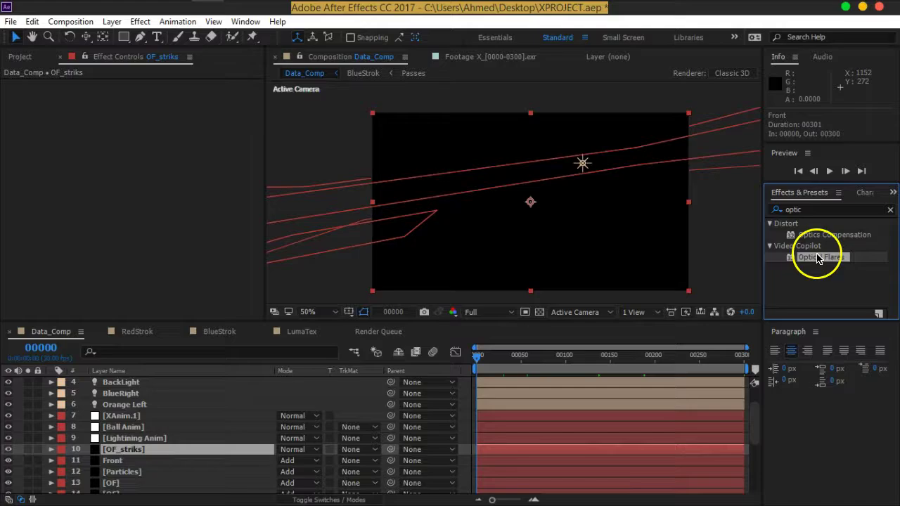
Apply Optical Flares to OF_striks and delete the Multi Iris and Spike Ball elements, keeping two Glows
double_click(818, 257)
left_click(92, 112)
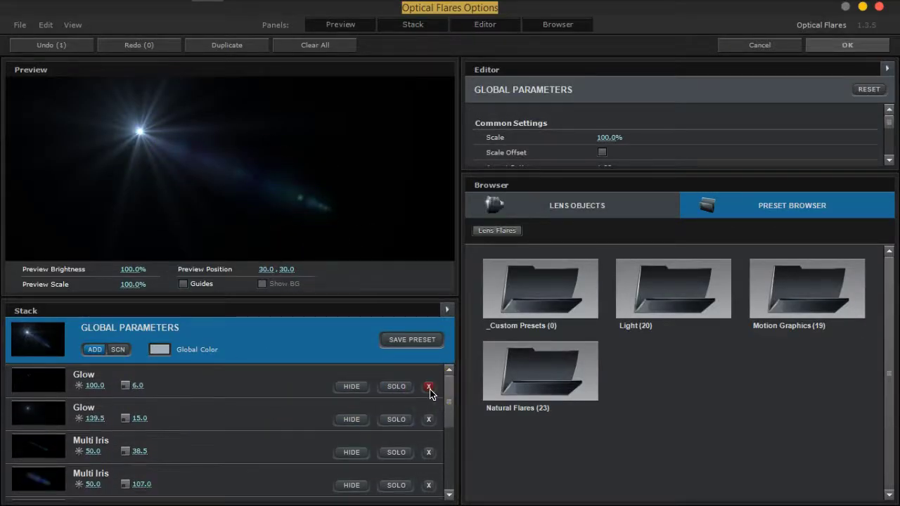
left_click(424, 451)
left_click(428, 452)
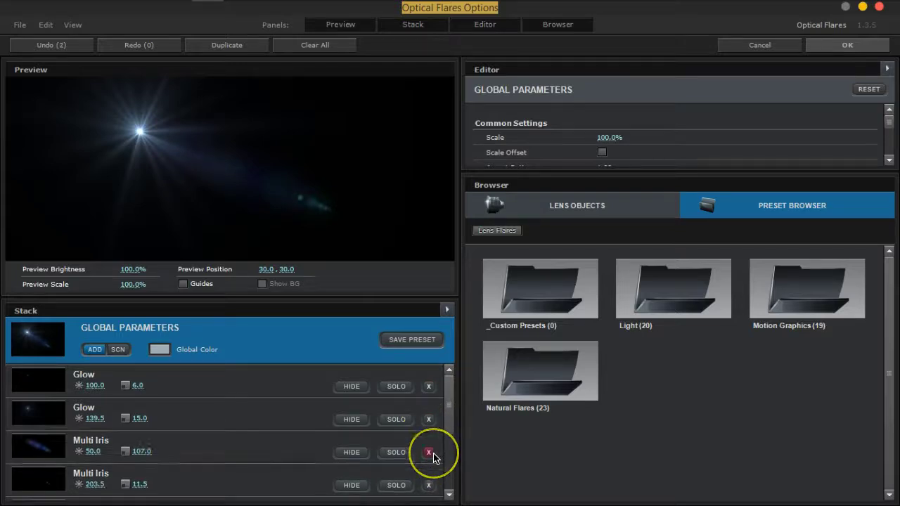
left_click(429, 452)
left_click(428, 452)
left_click(429, 452)
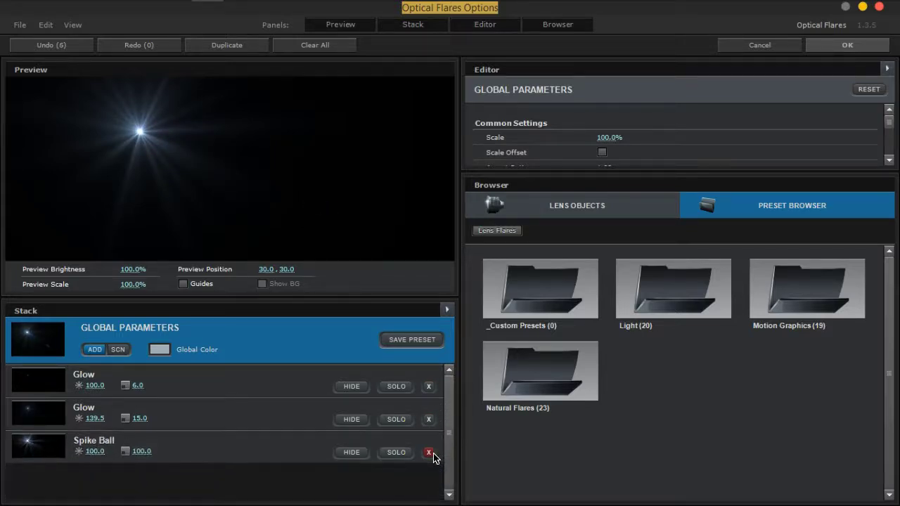
left_click(429, 452)
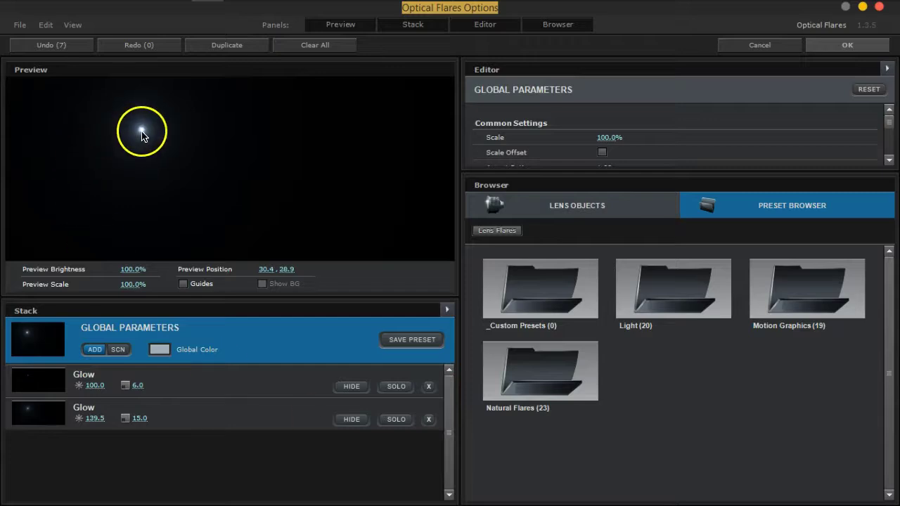
left_click_drag(141, 130, 187, 154)
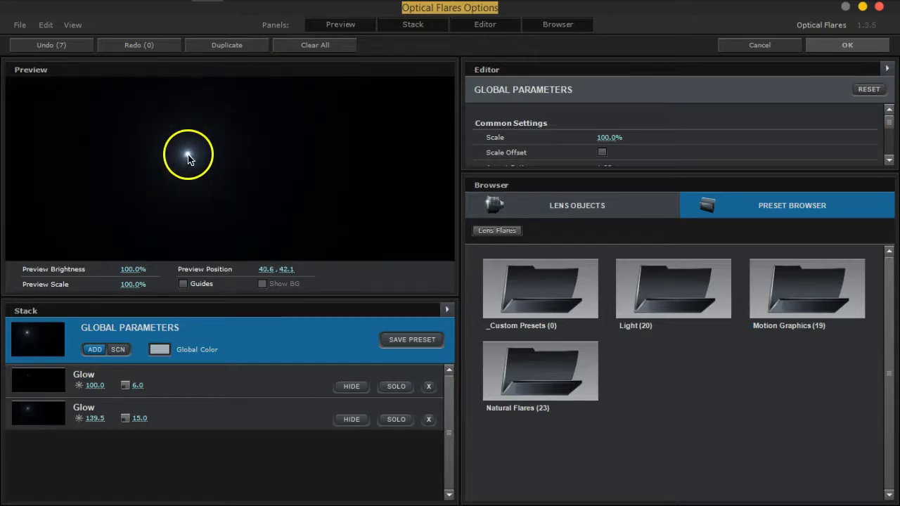
Add a Streak lens element and set the flare's global colour to blue
left_click(578, 211)
left_click(546, 373)
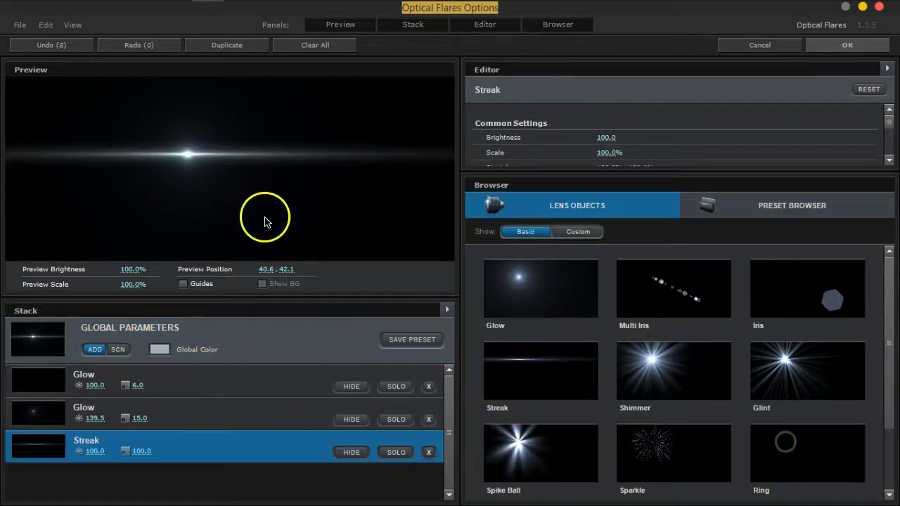
left_click(157, 350)
left_click_drag(223, 430, 218, 350)
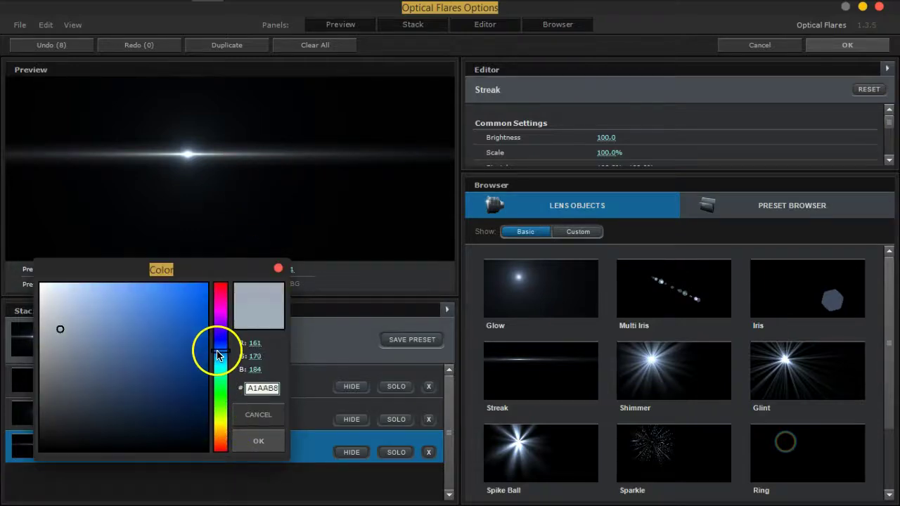
left_click(171, 301)
left_click(239, 441)
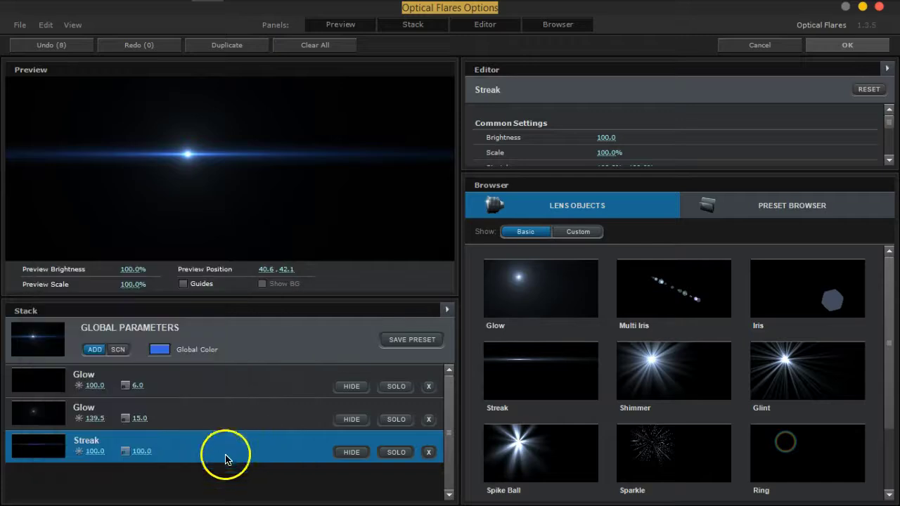
left_click(40, 410)
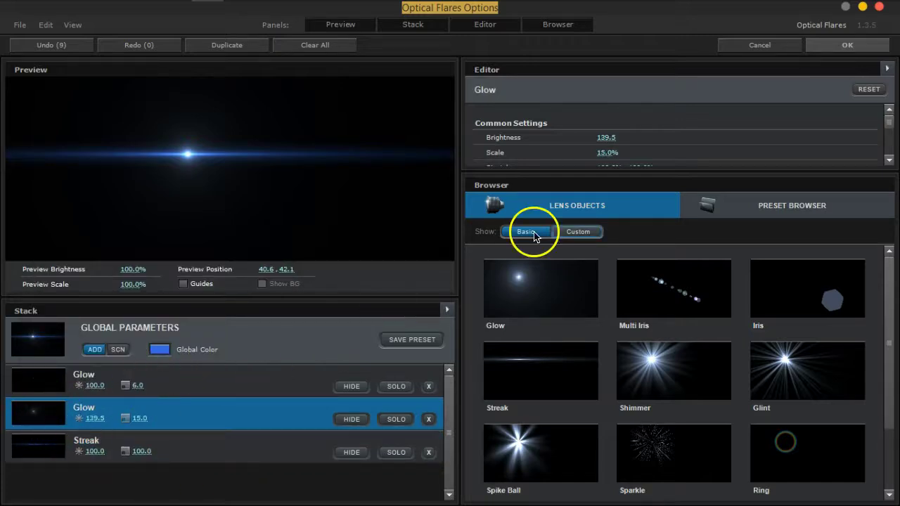
Set the second Glow's Colorize Color 1 to a custom blue
left_click_drag(642, 172, 633, 283)
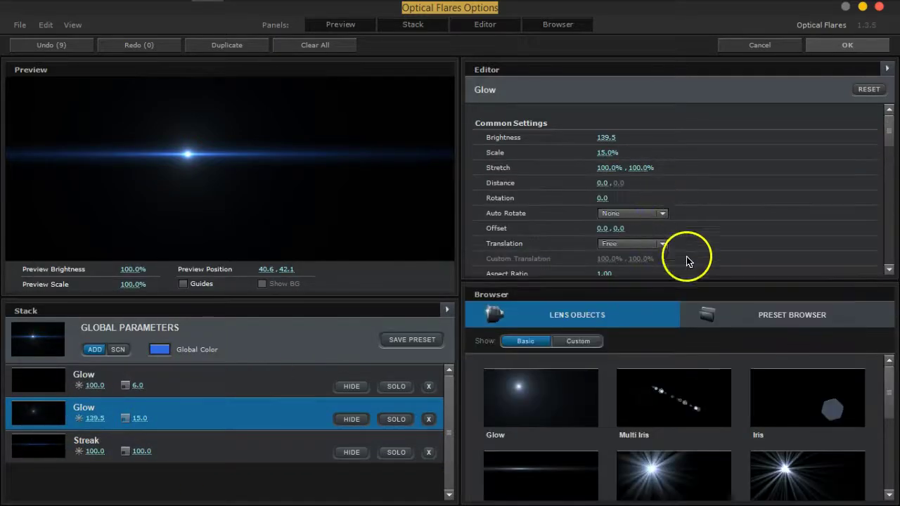
left_click_drag(890, 139, 880, 150)
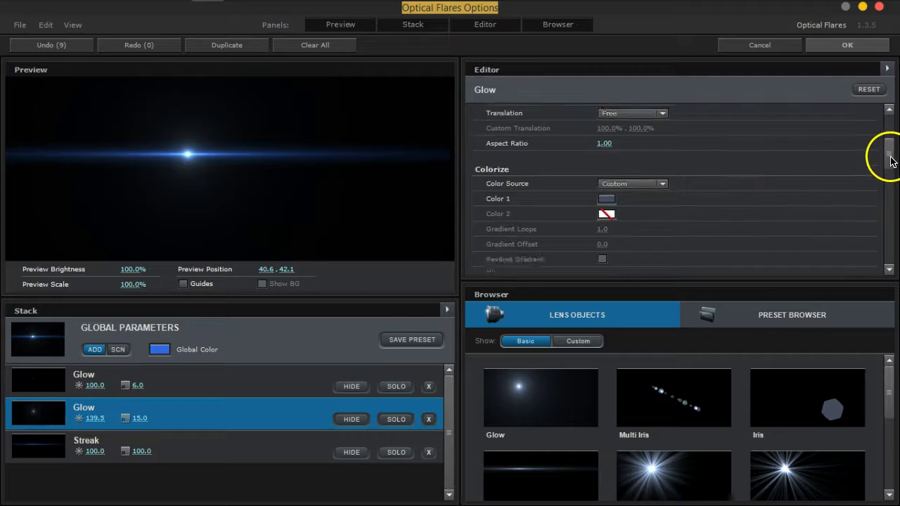
left_click(609, 200)
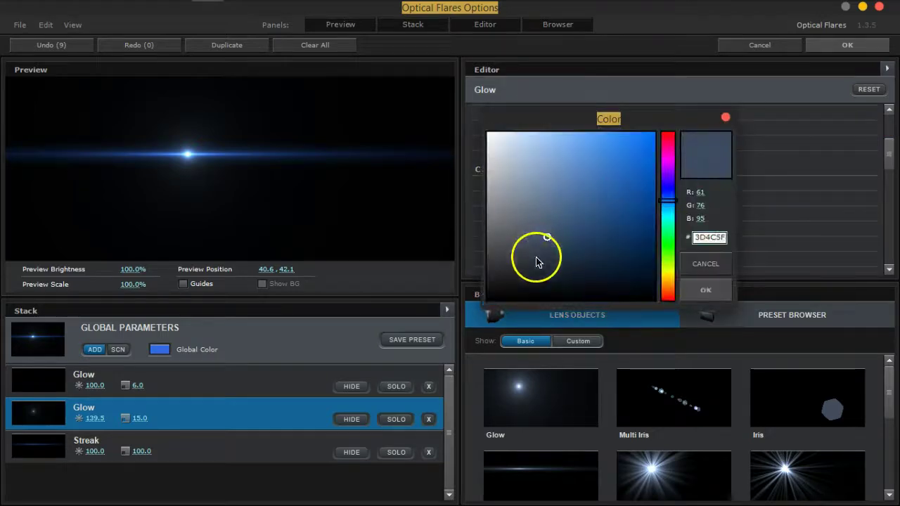
left_click_drag(542, 242, 602, 194)
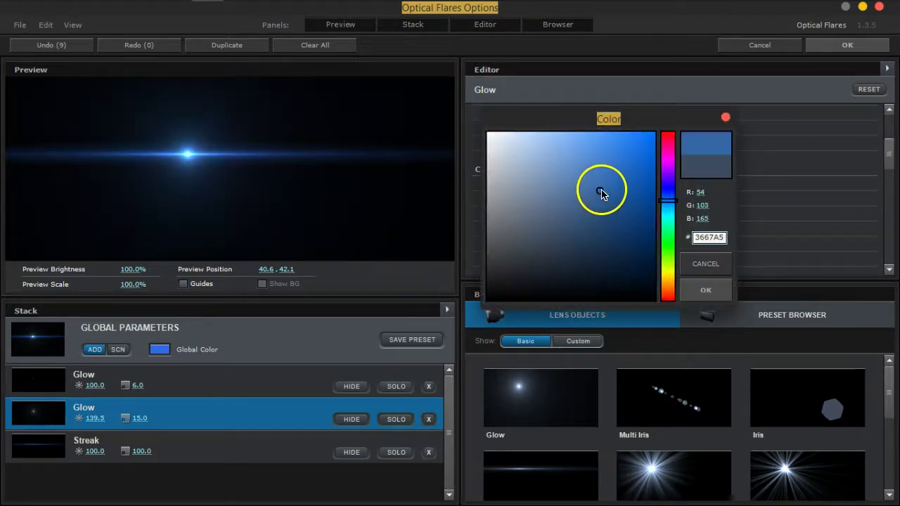
left_click(707, 290)
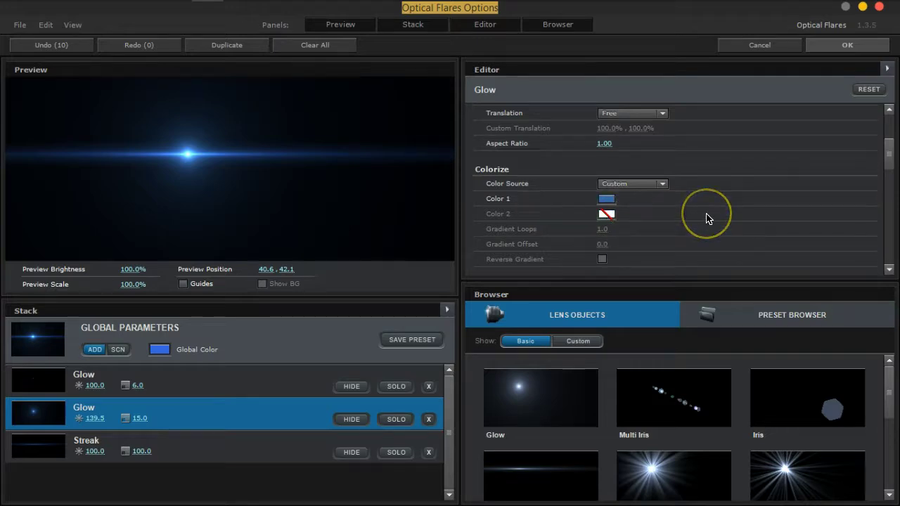
Set the second Glow's Falloff Type to Exponential
scroll(707, 218, "up", 5)
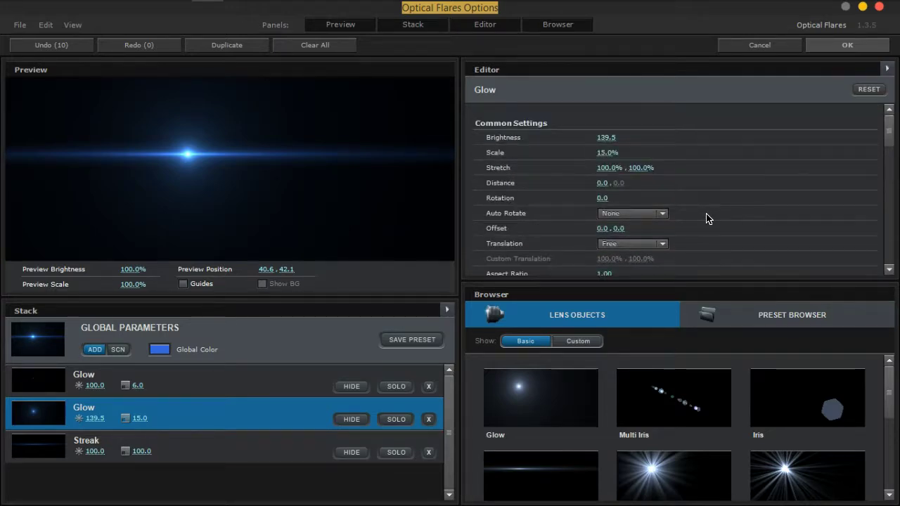
scroll(706, 218, "down", 5)
scroll(707, 218, "down", 3)
scroll(706, 218, "down", 2)
scroll(707, 218, "up", 2)
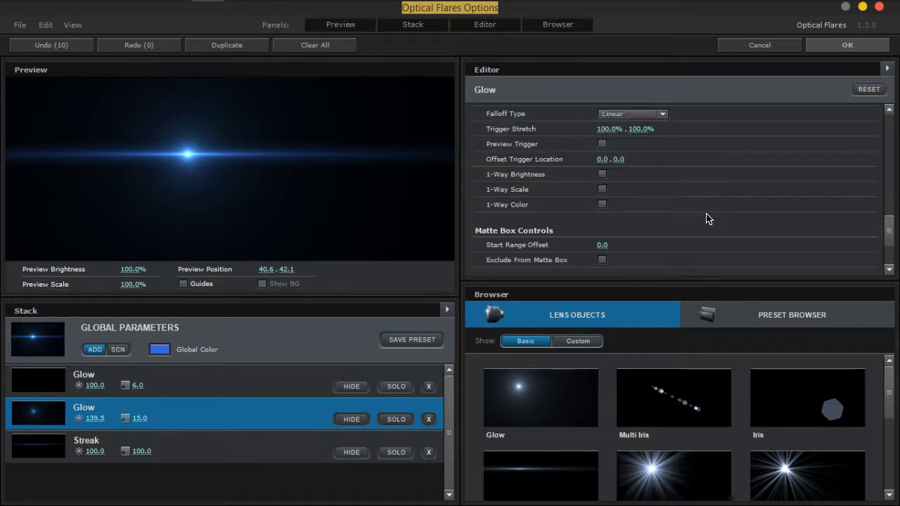
scroll(707, 218, "up", 3)
left_click(663, 206)
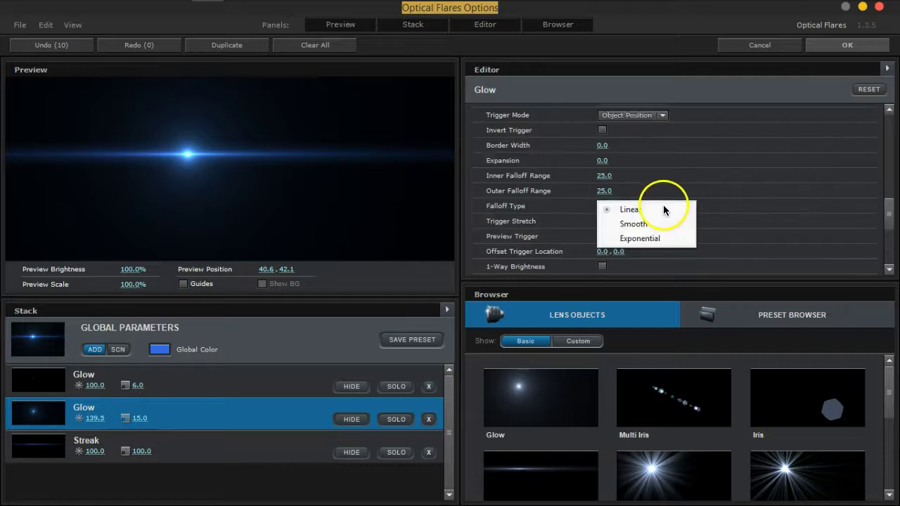
left_click(658, 238)
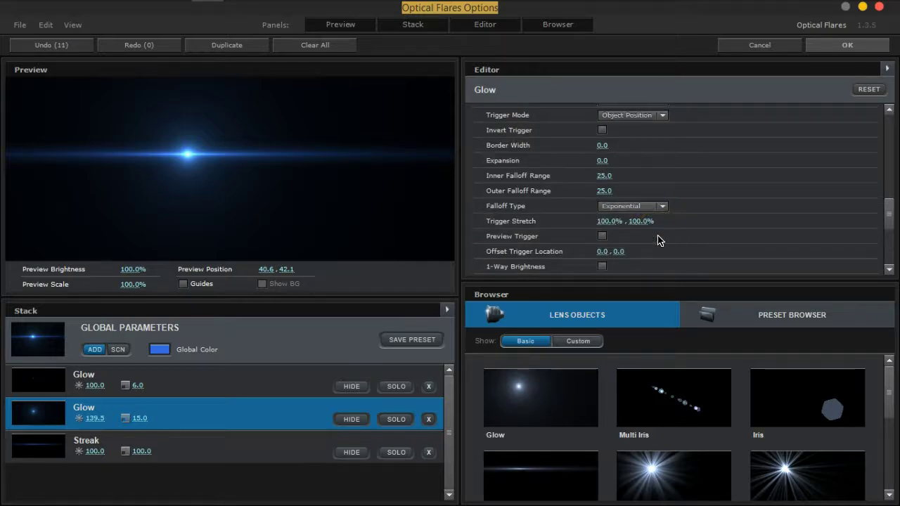
Review the first Glow and the flare's global parameters in the Editor
left_click(42, 382)
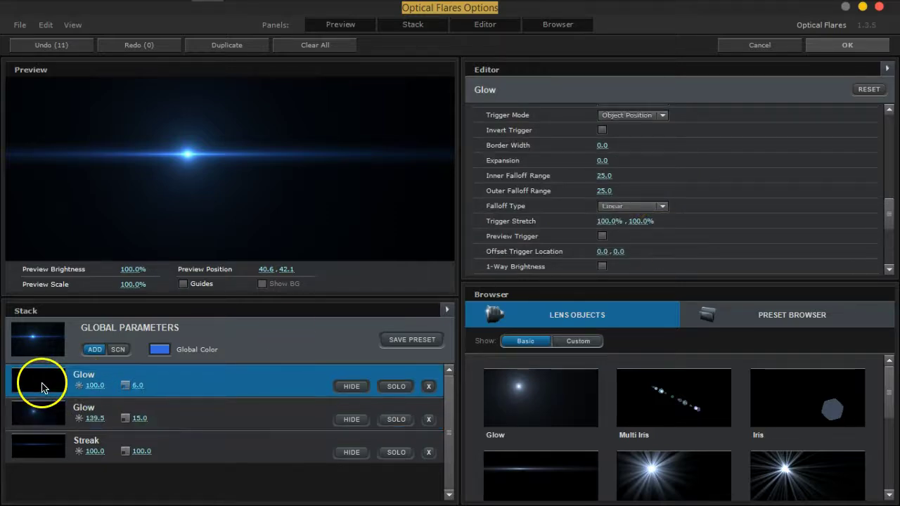
left_click(264, 342)
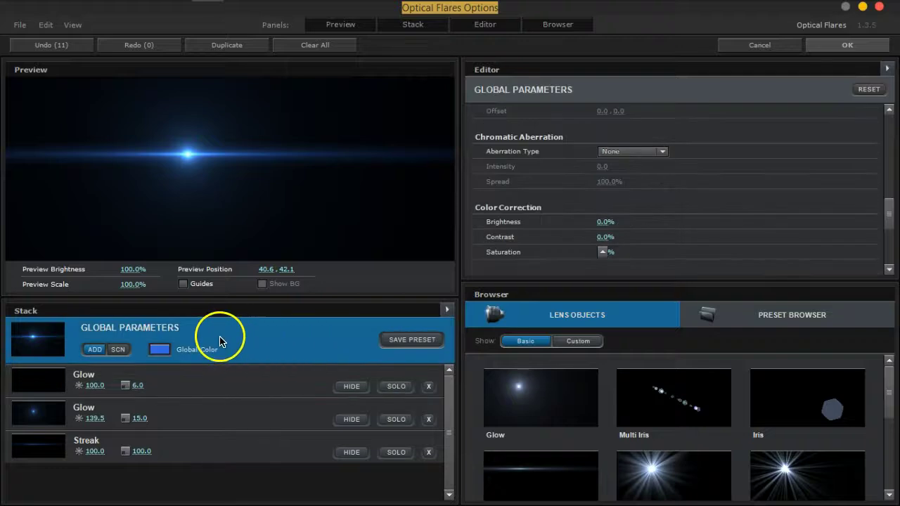
scroll(887, 222, "up", 2)
left_click_drag(887, 222, 886, 161)
scroll(742, 183, "up", 3)
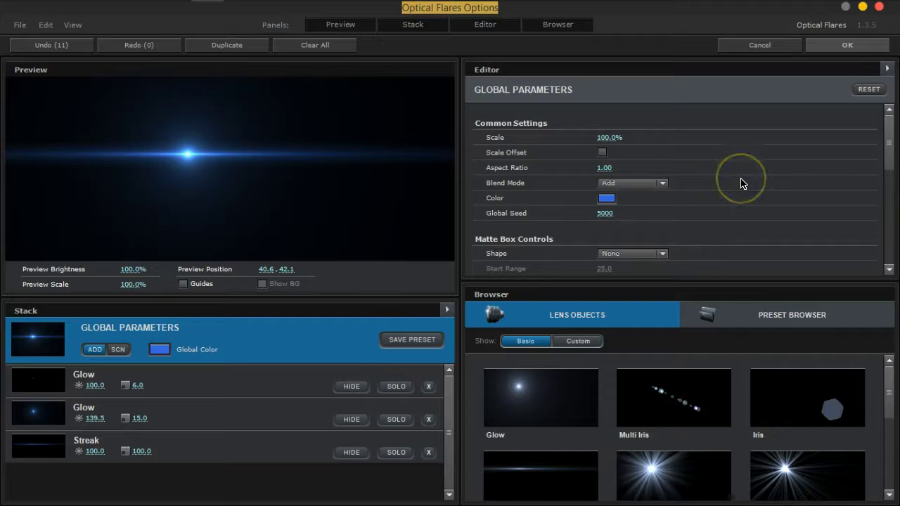
scroll(741, 183, "down", 3)
scroll(742, 183, "down", 3)
scroll(742, 183, "down", 3)
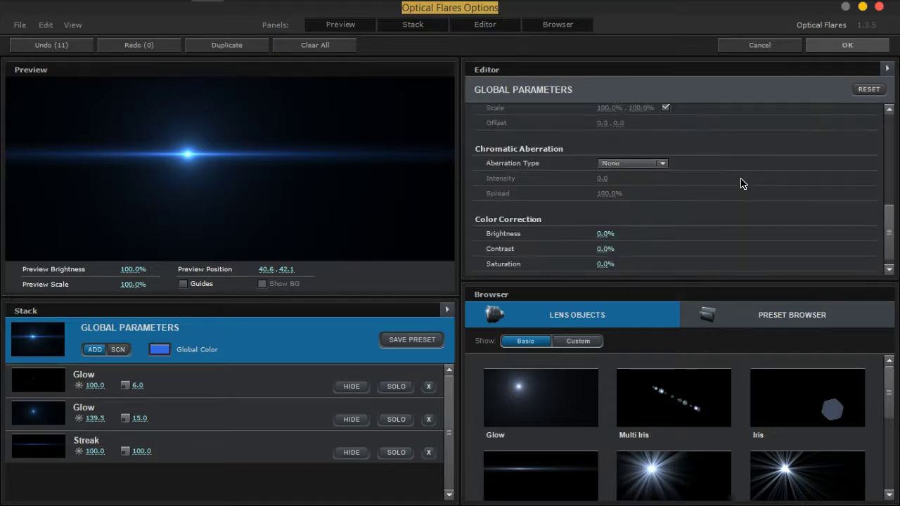
scroll(742, 183, "down", 1)
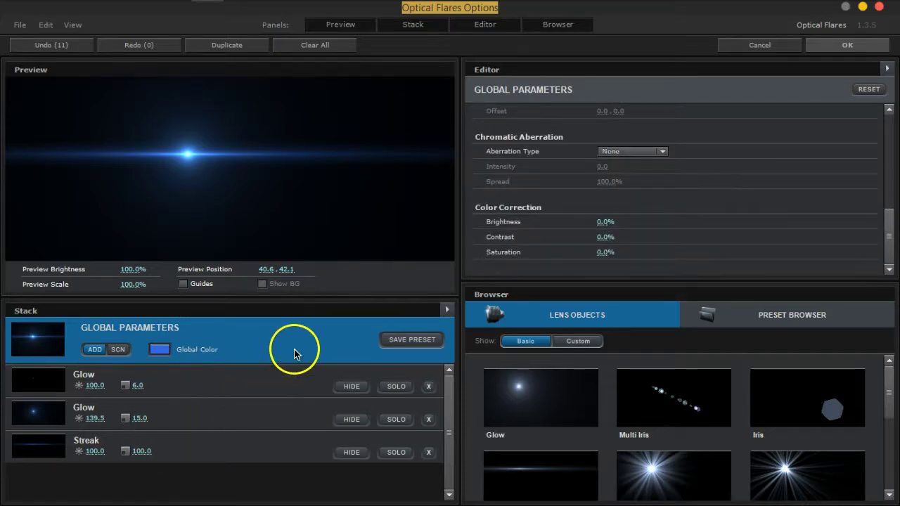
Adjust the Glow settings so the second Glow has Brightness 139.5 and Scale 15
left_click(243, 388)
scroll(753, 195, "up", 3)
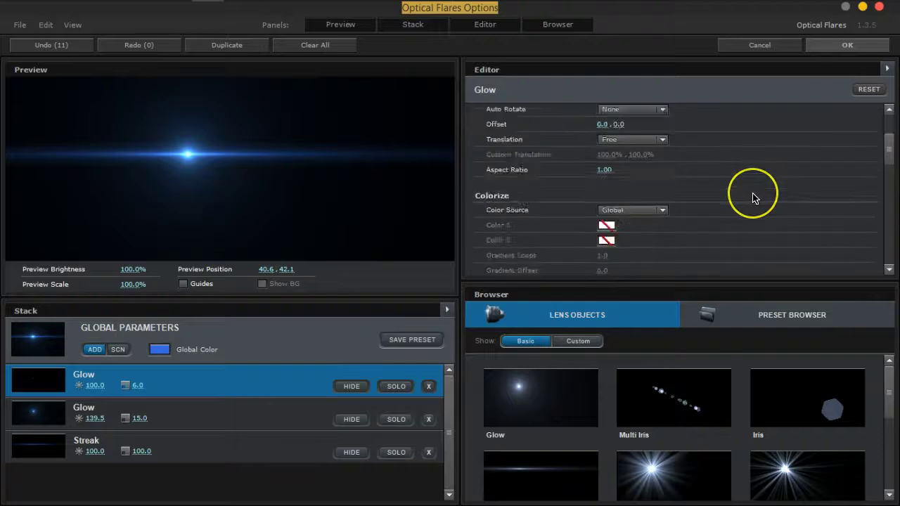
scroll(753, 198, "up", 3)
left_click(877, 142)
left_click_drag(887, 138, 889, 259)
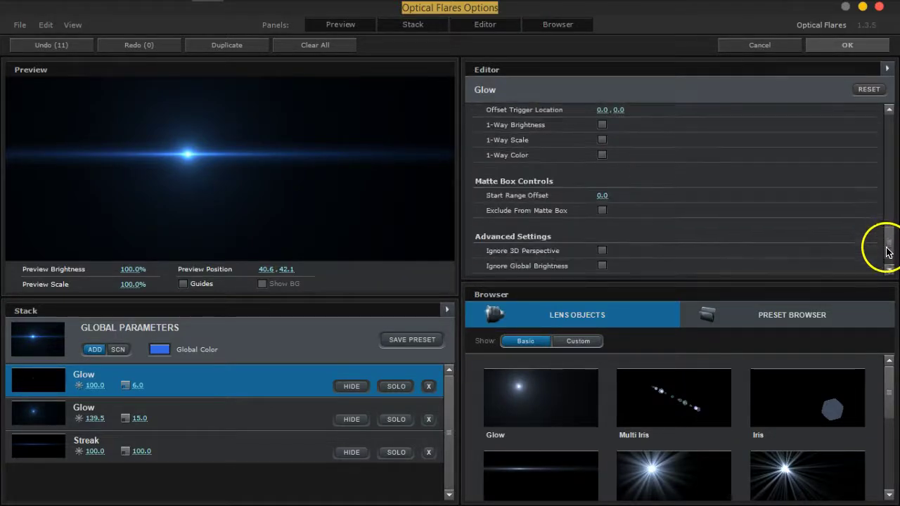
left_click(42, 411)
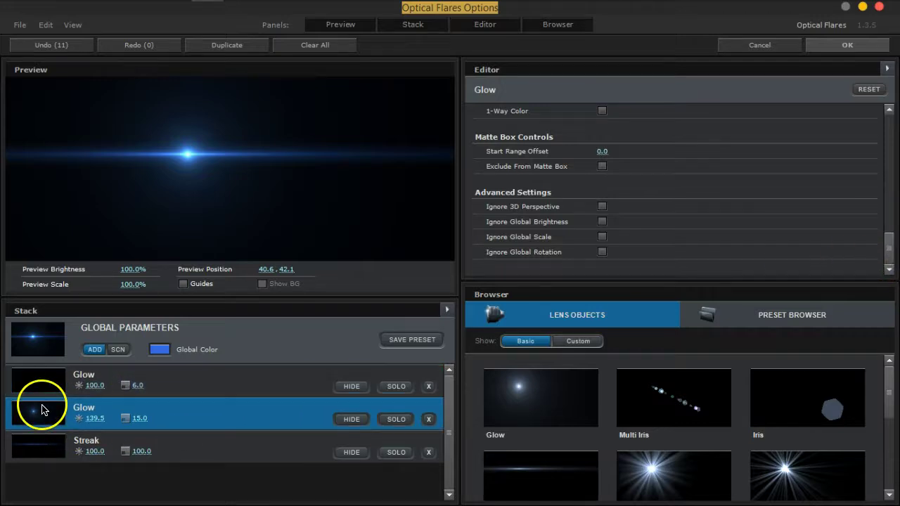
mouse_move(889, 255)
left_mouse_down()
mouse_move(888, 143)
mouse_move(884, 254)
left_mouse_up()
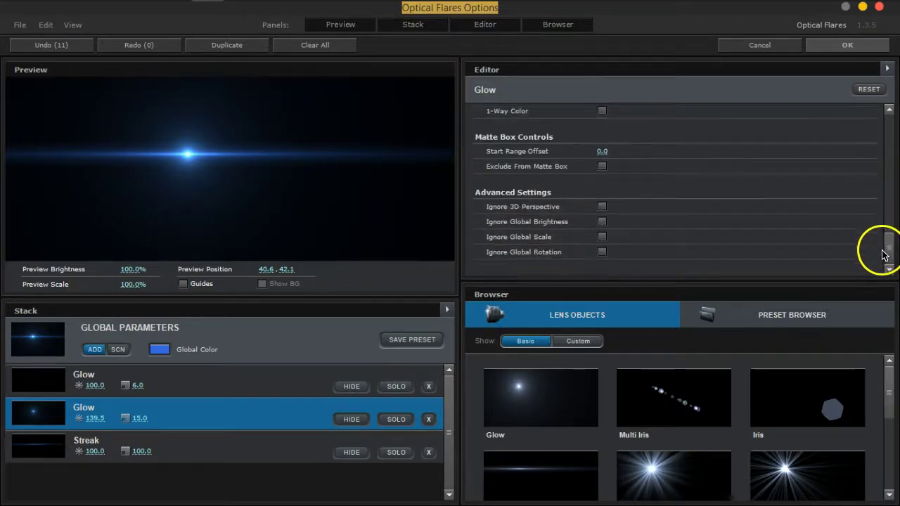
Show Global Parameters and scroll the Editor to the Lens Texture section
left_click(33, 342)
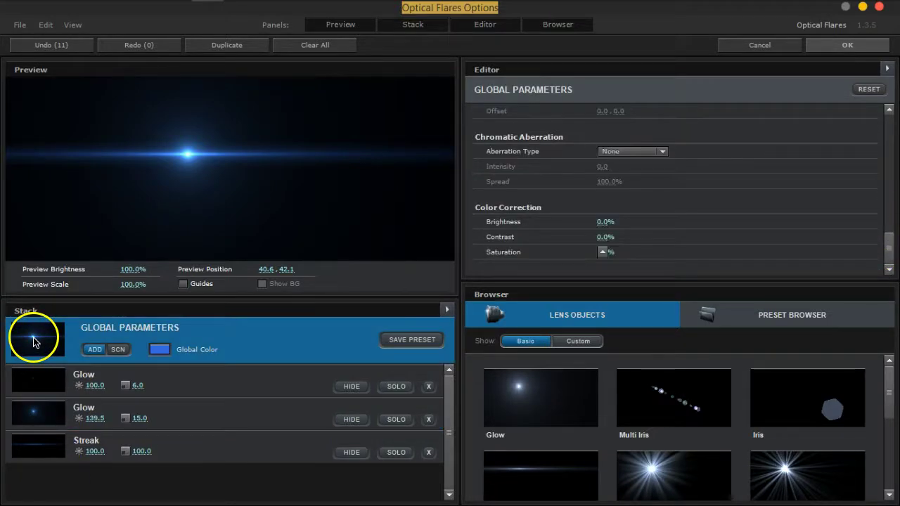
left_click_drag(886, 256, 897, 116)
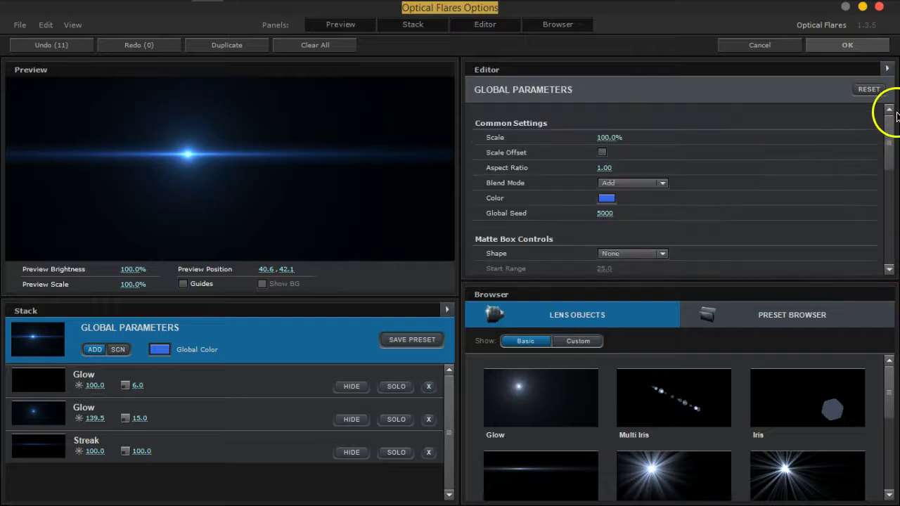
left_click_drag(890, 132, 888, 177)
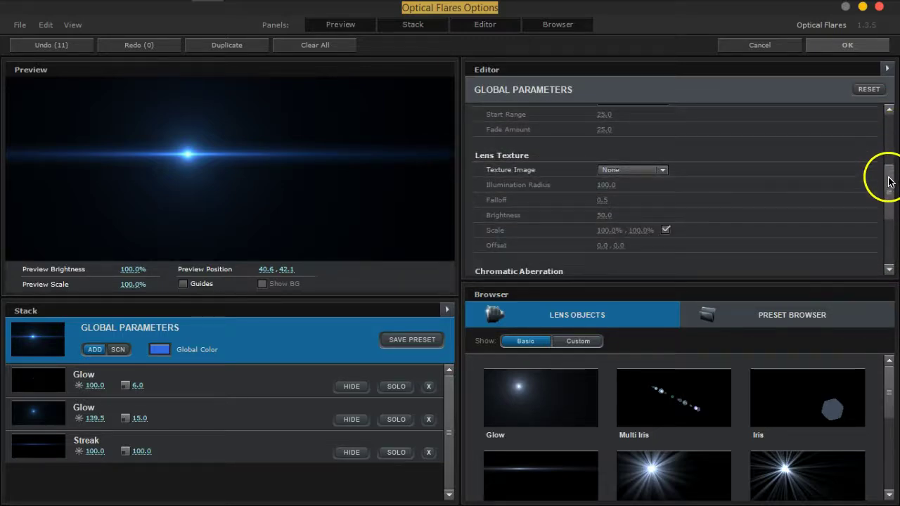
Try the Dirty and Grime lens textures, settling on Spaztic
left_click(639, 173)
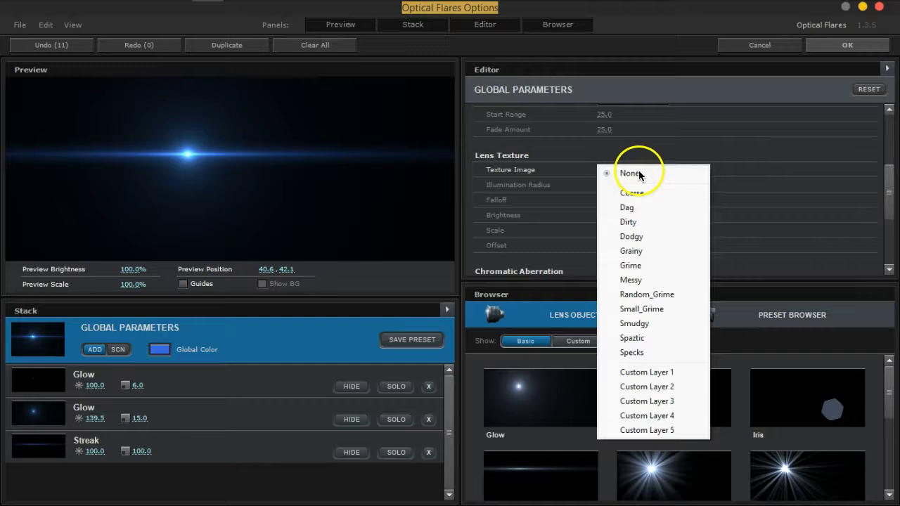
left_click(640, 222)
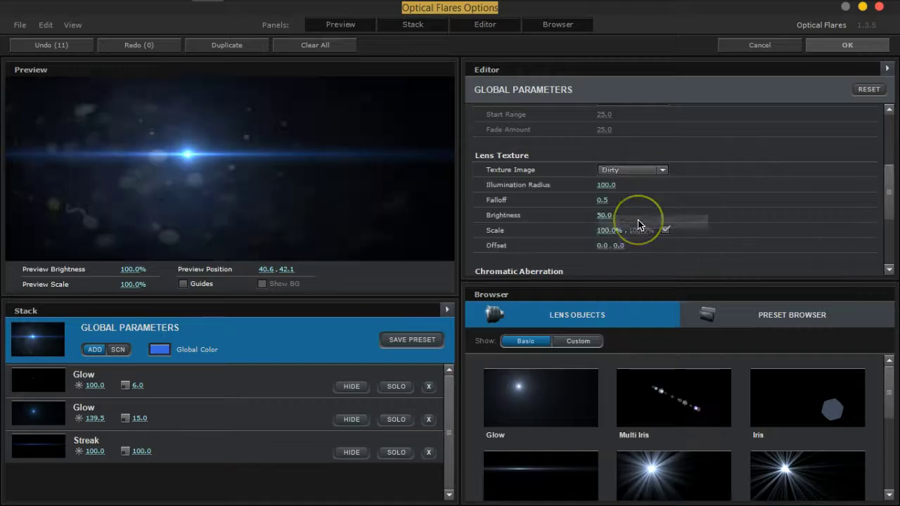
left_click(631, 173)
left_click(636, 265)
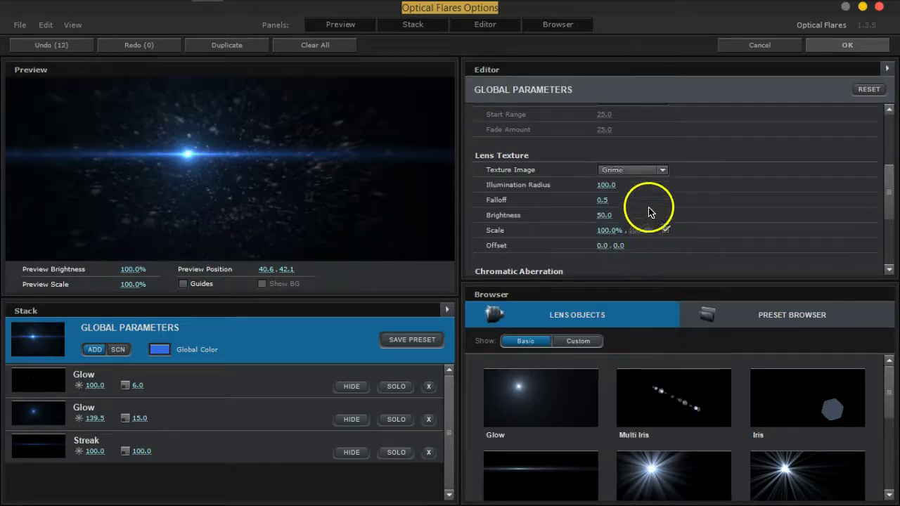
left_click(633, 170)
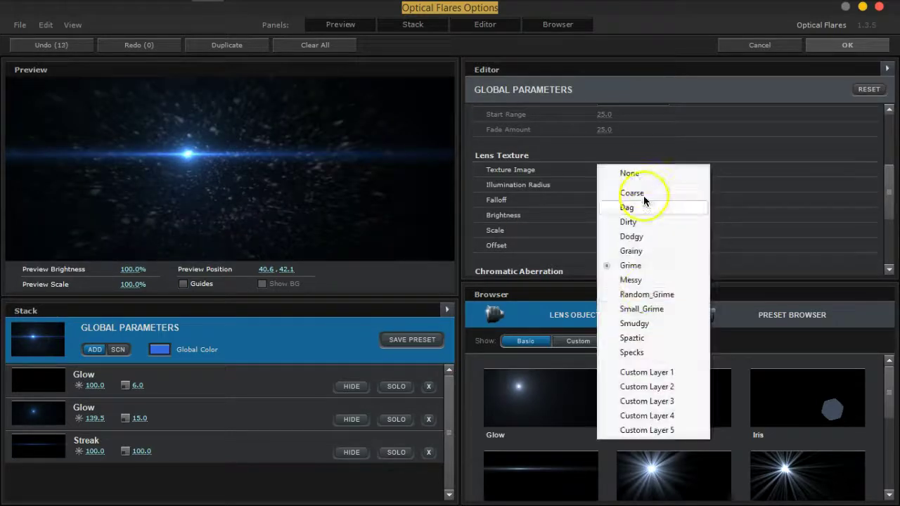
left_click(651, 341)
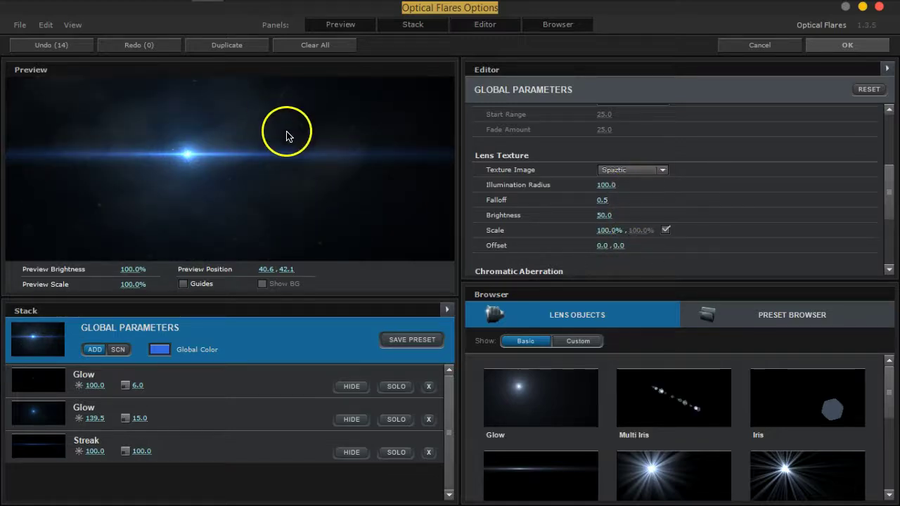
Set texture radius 109, falloff 0.8, brightness 36.5, offset zero, and apply the flare
left_click_drag(598, 204, 621, 203)
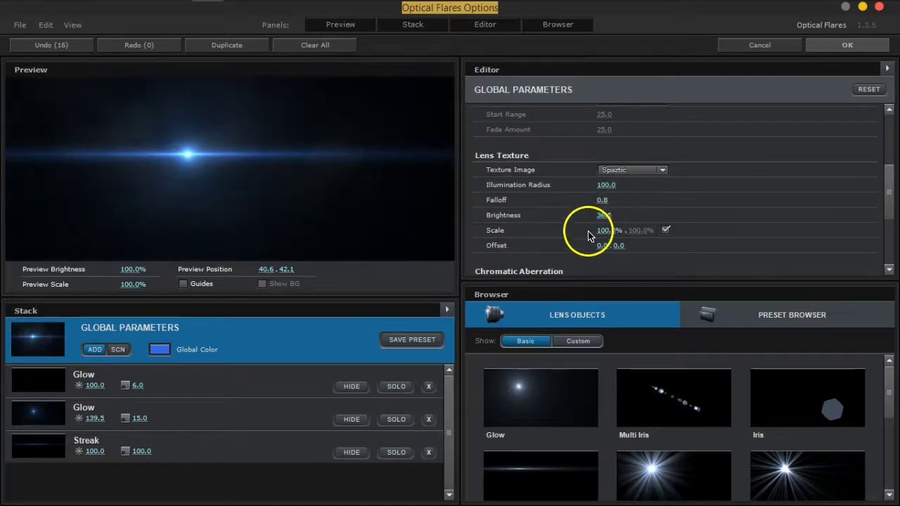
left_click_drag(625, 187, 622, 202)
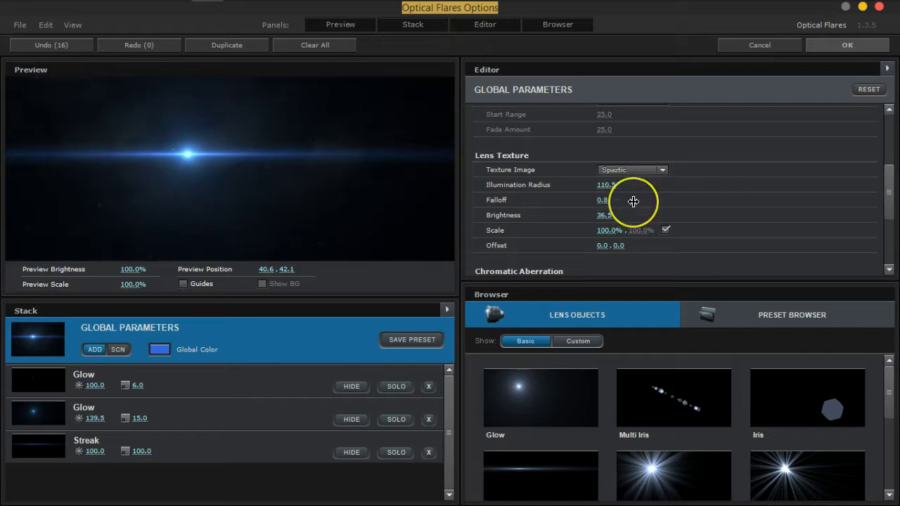
mouse_move(625, 201)
left_mouse_down()
mouse_move(602, 246)
mouse_move(572, 252)
left_mouse_up()
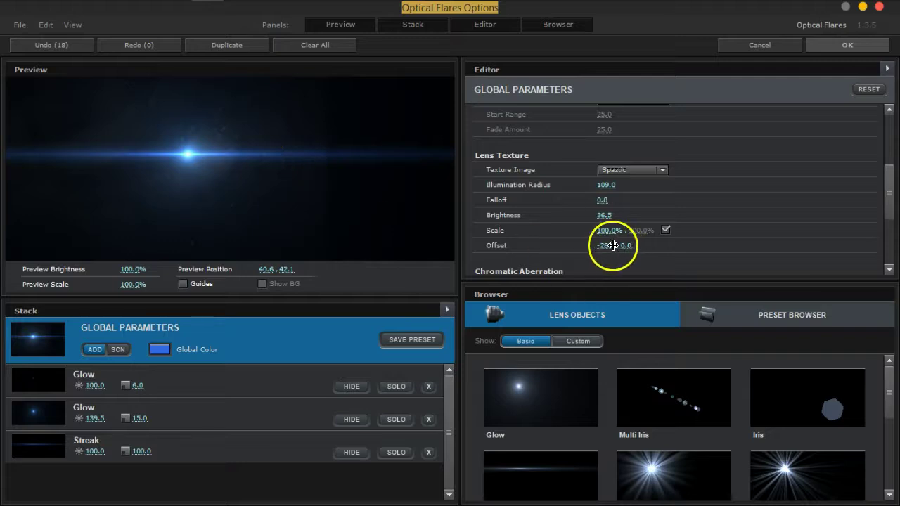
key("Return")
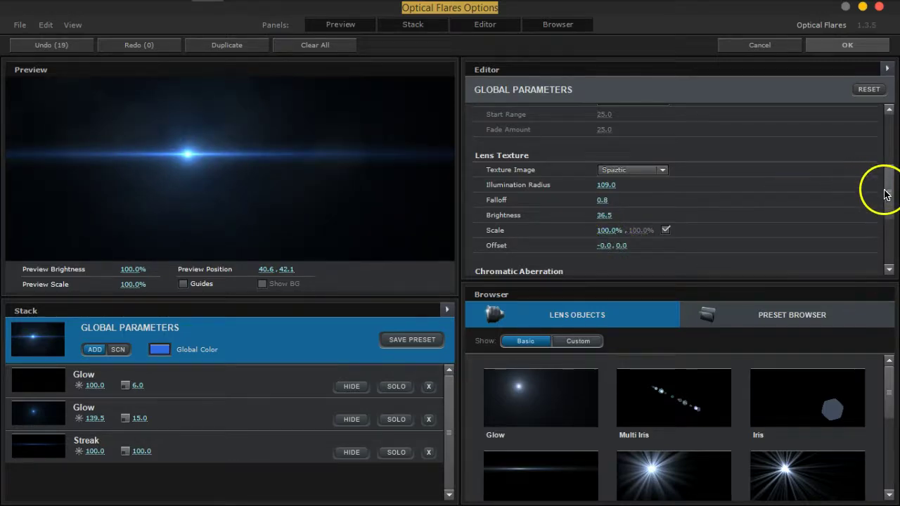
left_click(842, 45)
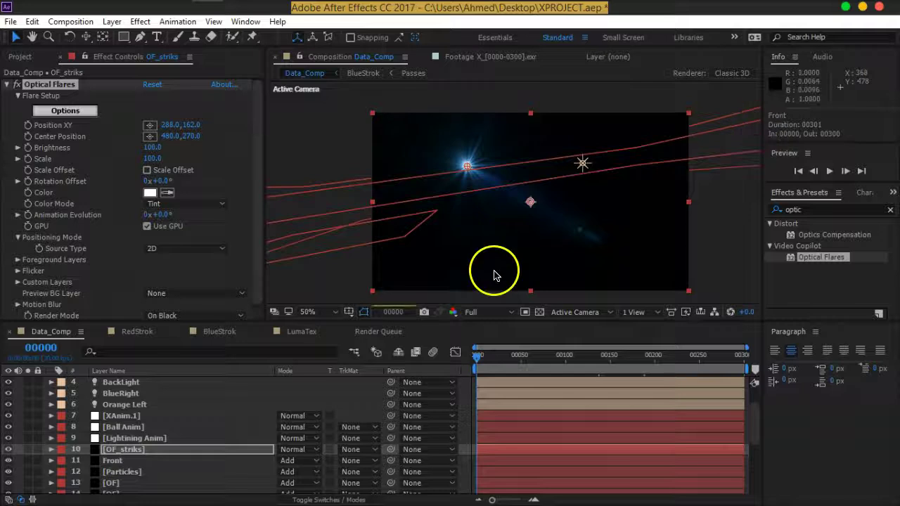
Set OF_striks to Add, flare Rotation Offset -18°, Scale 70 and Position 788, 208
left_click(292, 450)
left_click(310, 155)
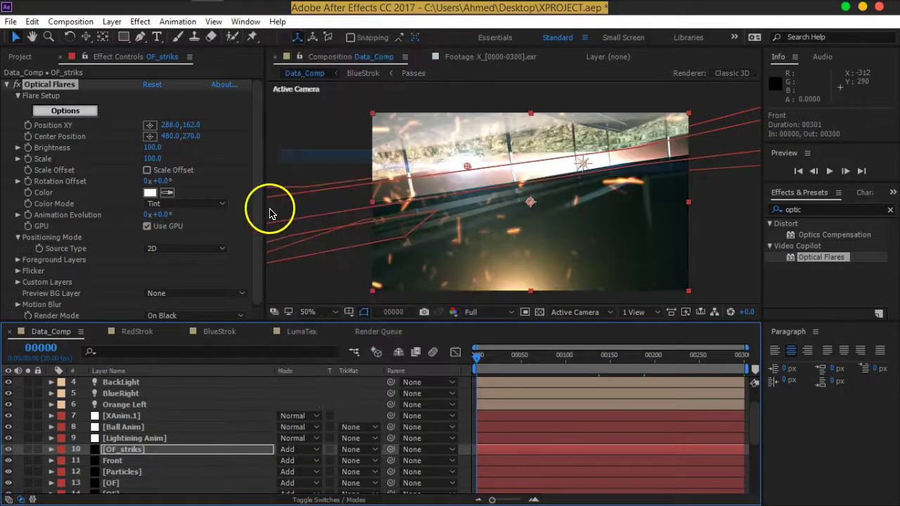
mouse_move(465, 168)
left_mouse_down()
mouse_move(489, 233)
mouse_move(546, 213)
left_mouse_up()
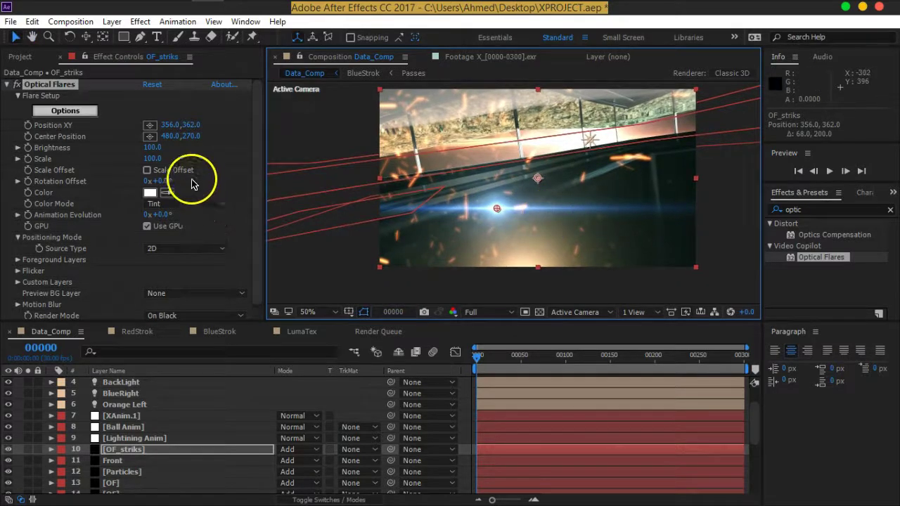
left_click_drag(164, 182, 156, 184)
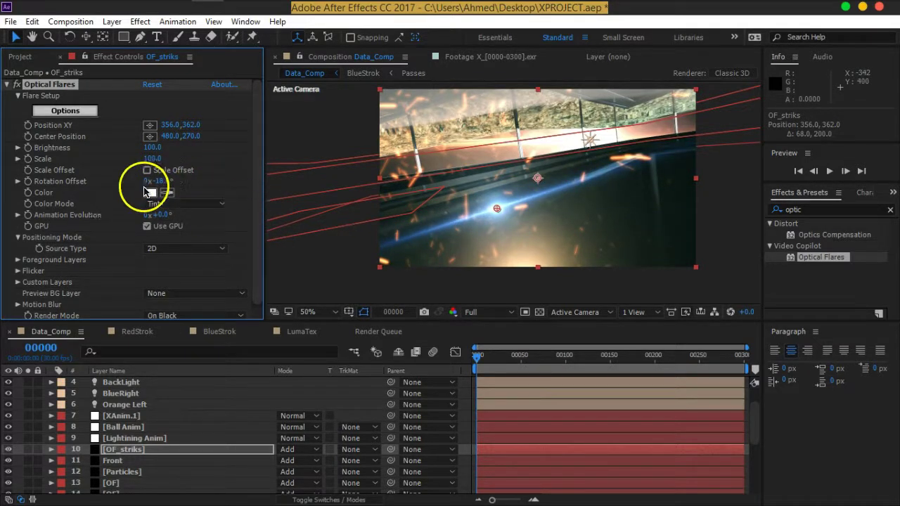
left_click(152, 158)
type("70")
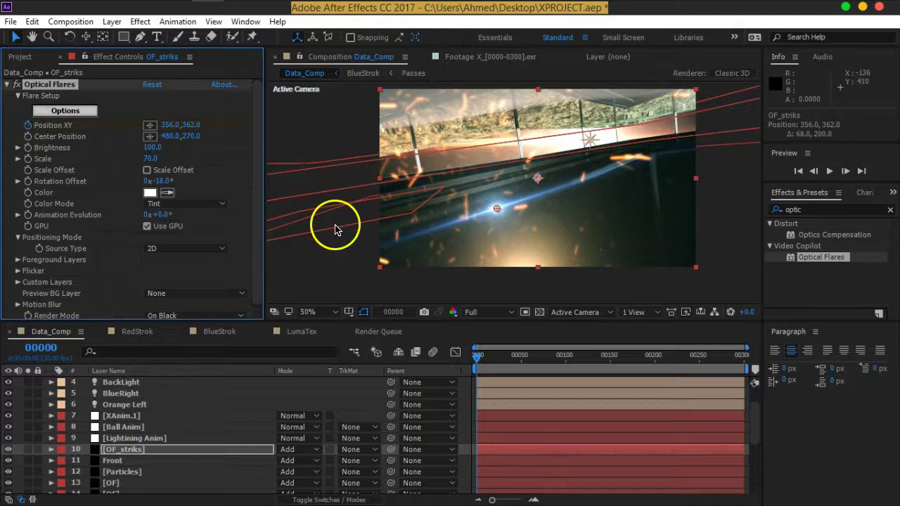
mouse_move(583, 190)
left_mouse_down()
mouse_move(461, 219)
mouse_move(603, 163)
left_mouse_up()
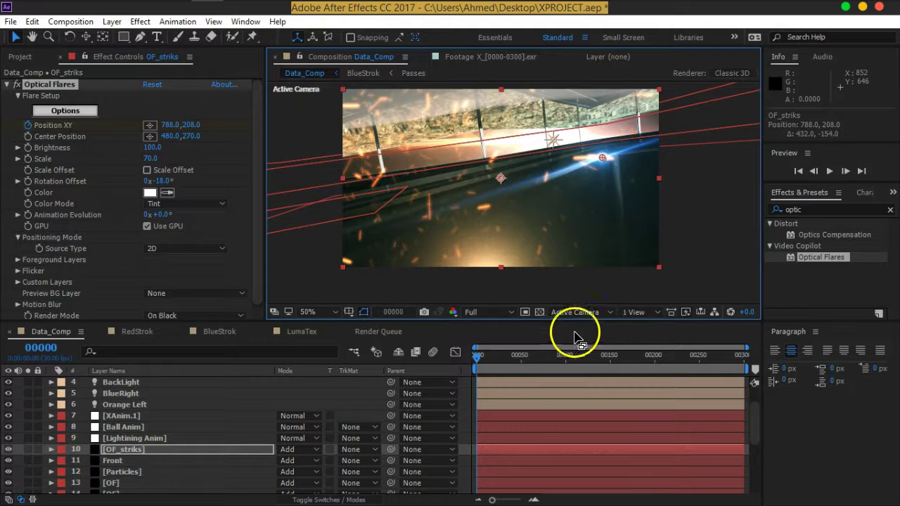
At frame 50, keyframe the flare at Position 722, 536 with Rotation Offset -84°
key("space")
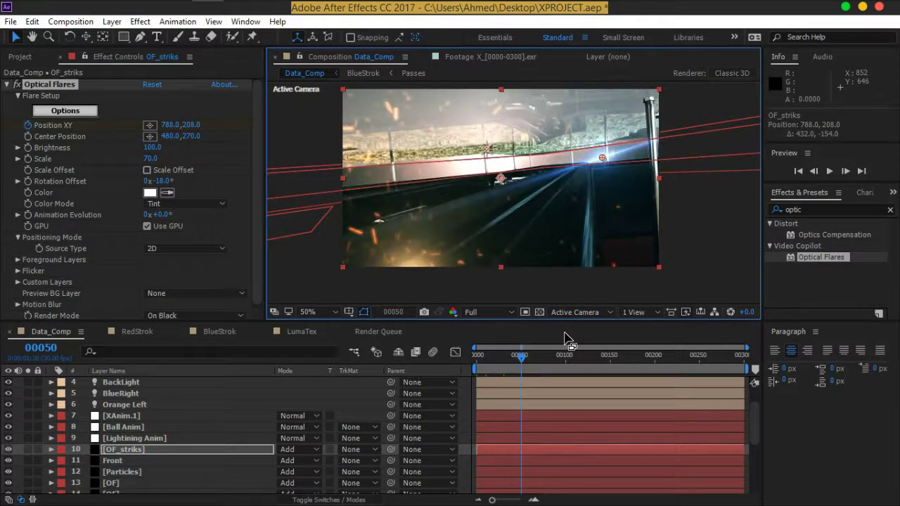
left_click_drag(602, 158, 583, 265)
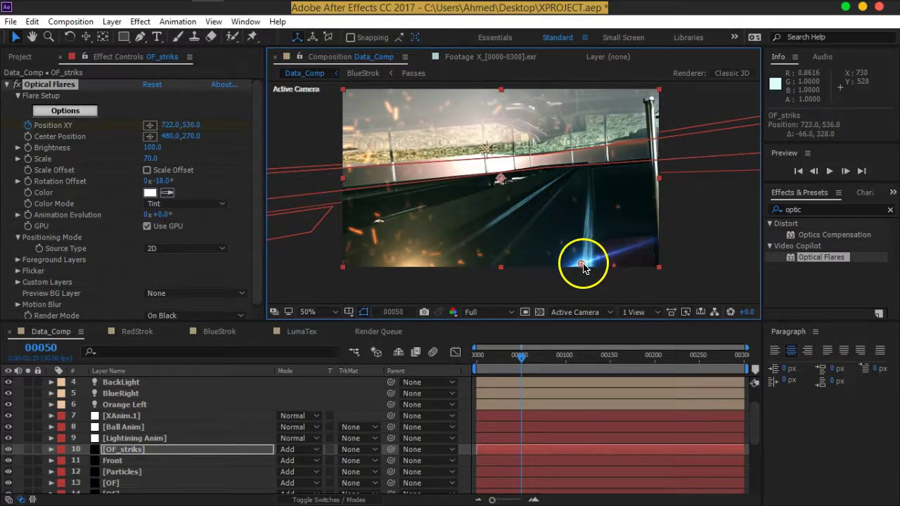
left_click(235, 429)
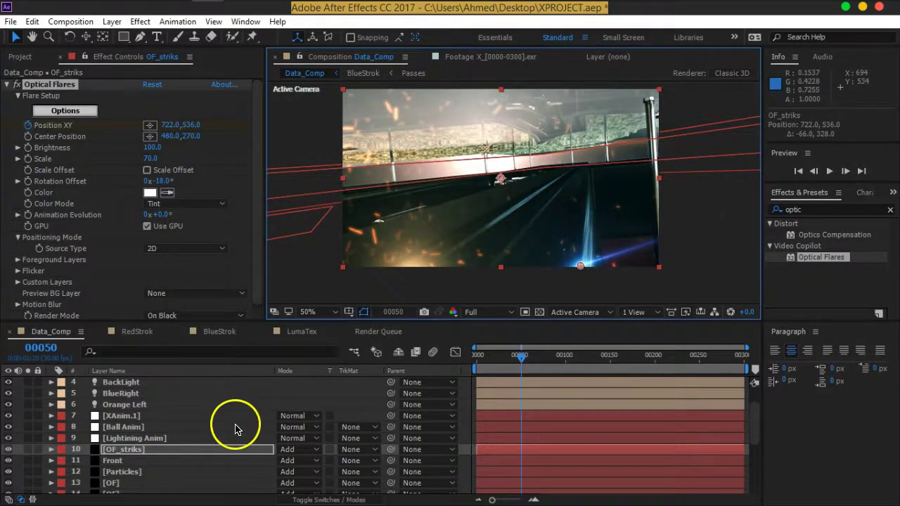
key("u")
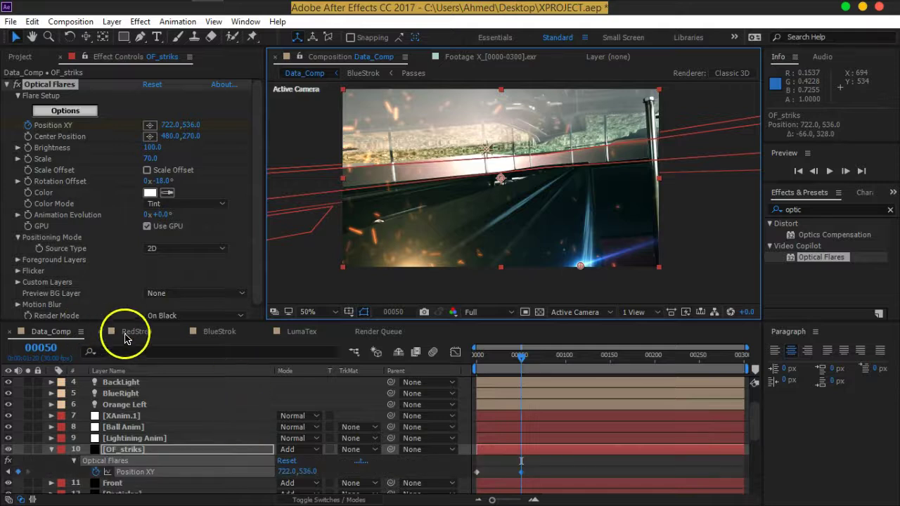
left_click(30, 184)
left_click_drag(162, 183, 120, 186)
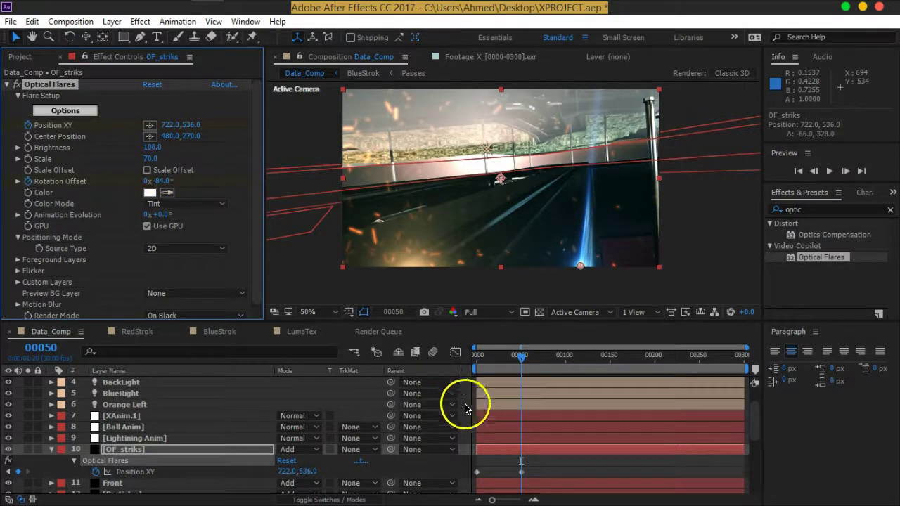
Adjust first-frame rotation, then key a mid-animation flare position with tilt about -32.7°
left_click(511, 358)
left_click_drag(511, 360, 457, 362)
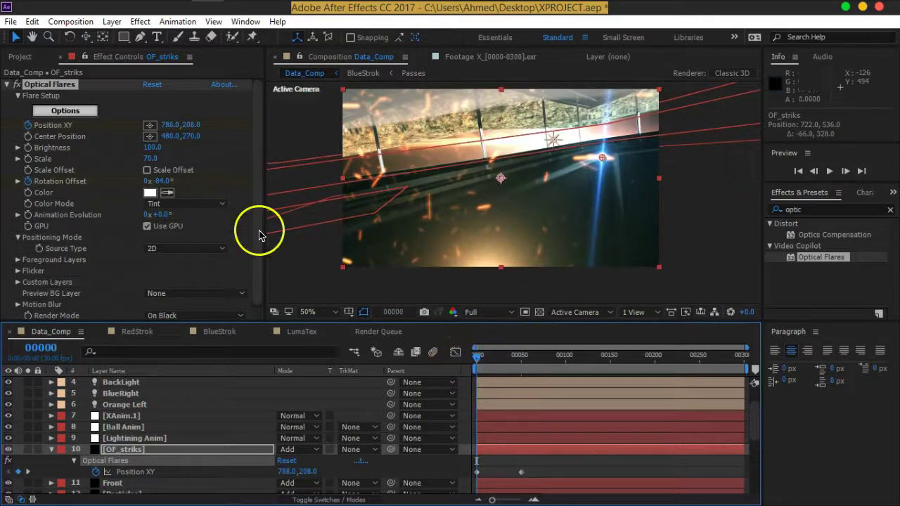
left_click_drag(161, 181, 204, 181)
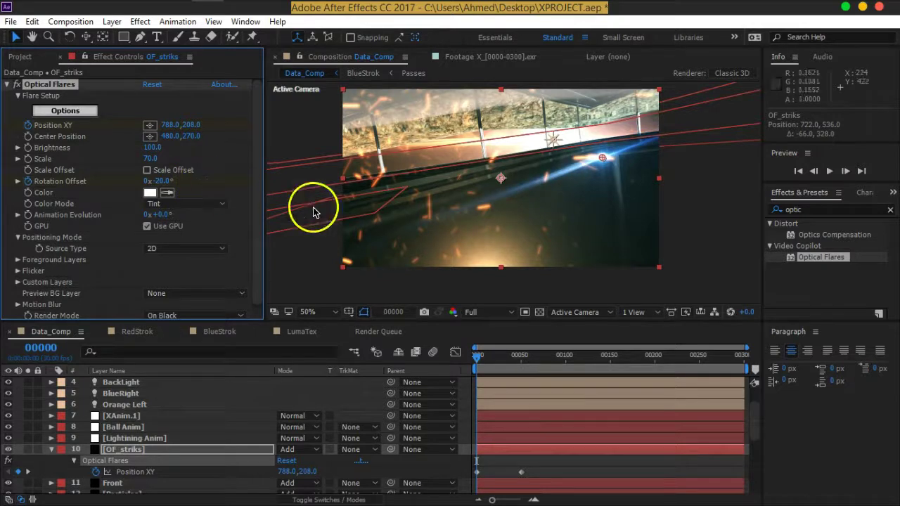
left_click(478, 359)
left_click_drag(479, 359, 499, 360)
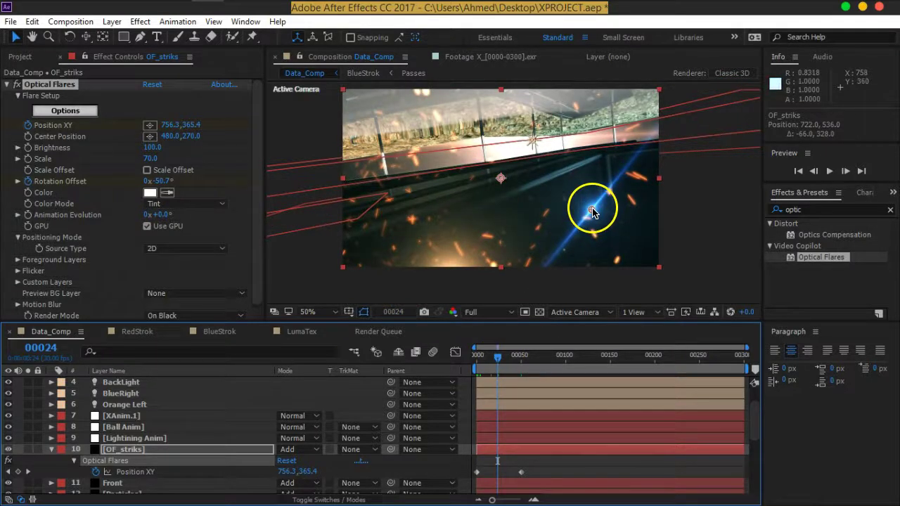
left_click_drag(592, 211, 520, 189)
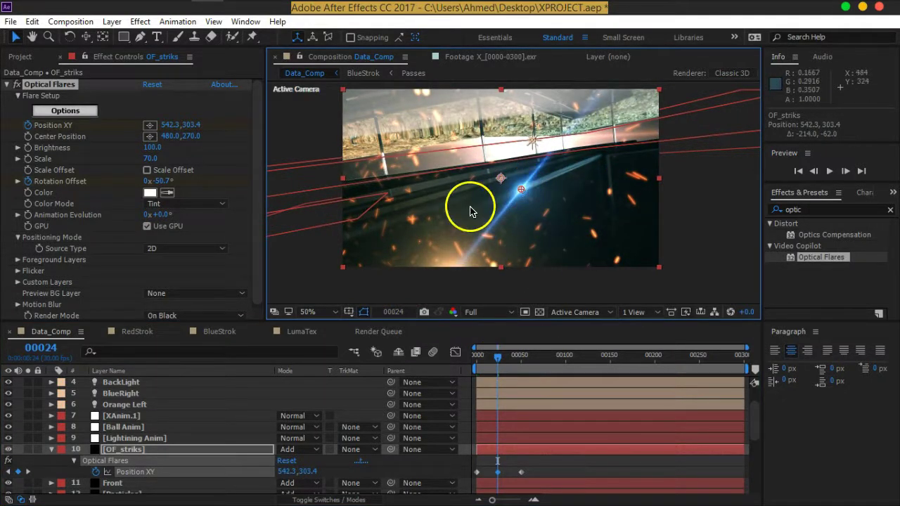
left_click_drag(162, 181, 182, 182)
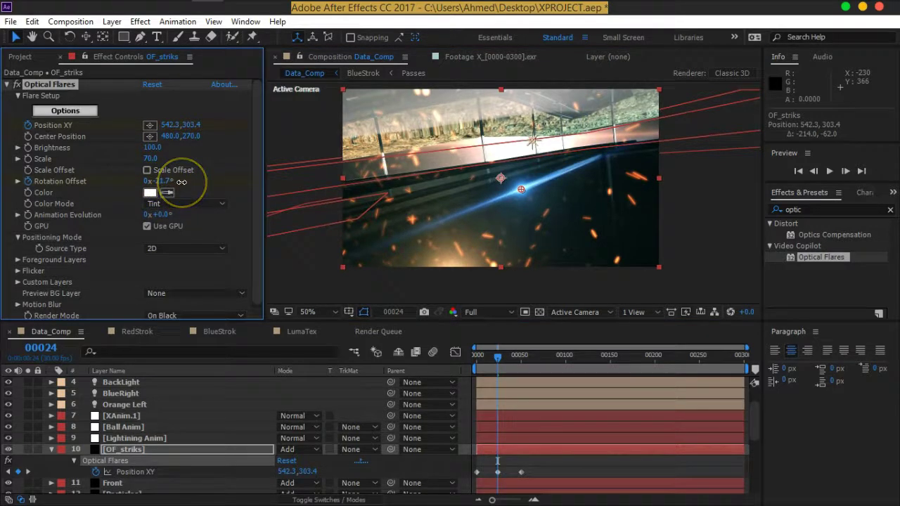
At frame 38, move the flare to 536.5, 357.2 and steepen the streak angle
left_click_drag(496, 360, 492, 363)
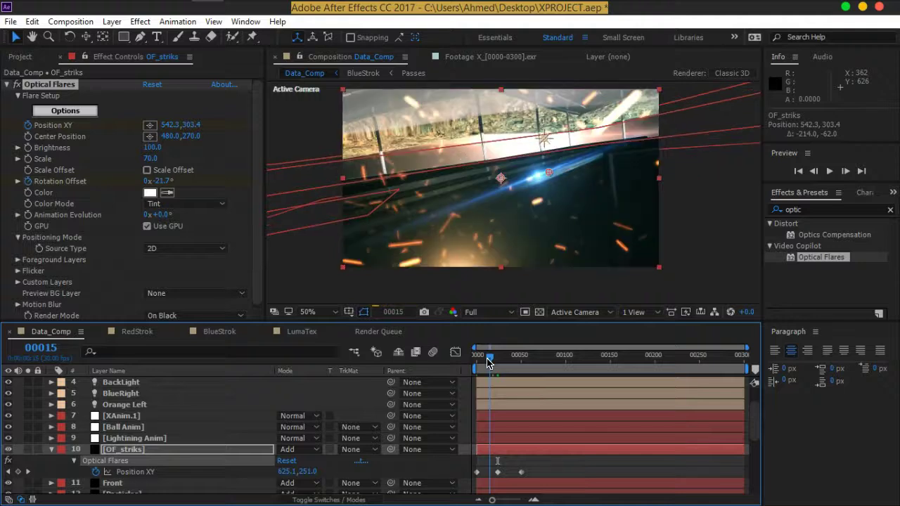
left_click_drag(490, 363, 510, 361)
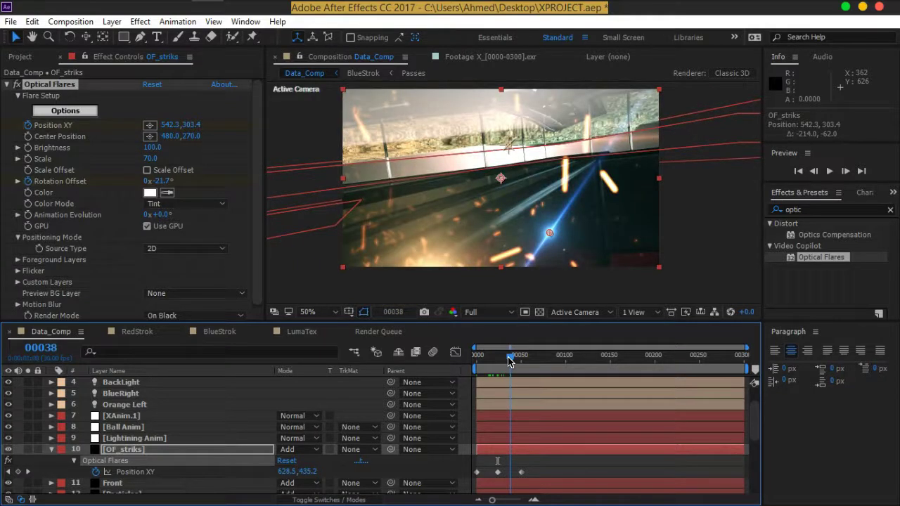
left_click_drag(549, 233, 521, 208)
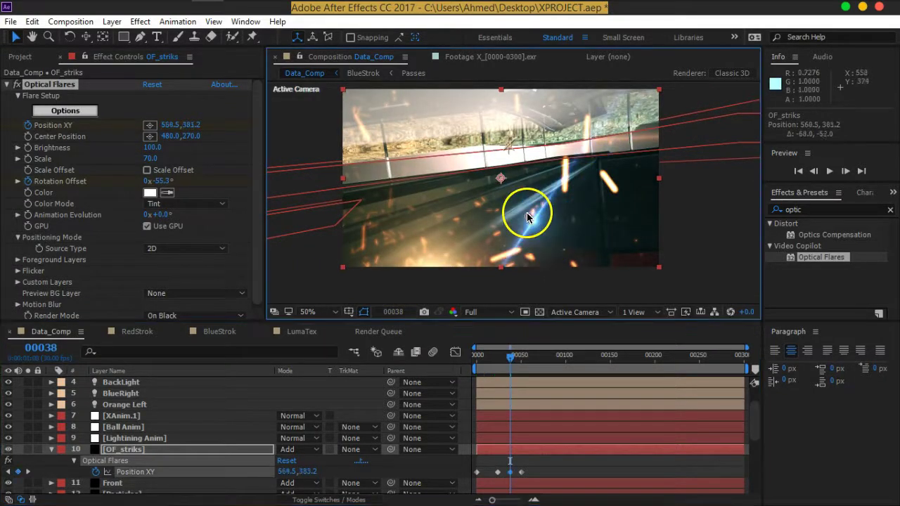
left_click_drag(161, 181, 182, 182)
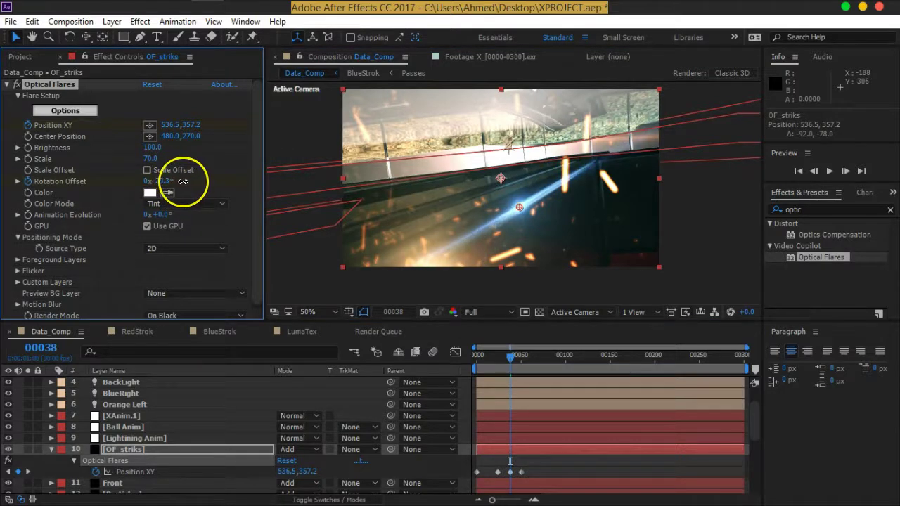
mouse_move(483, 358)
left_mouse_down()
mouse_move(511, 365)
mouse_move(501, 364)
left_mouse_up()
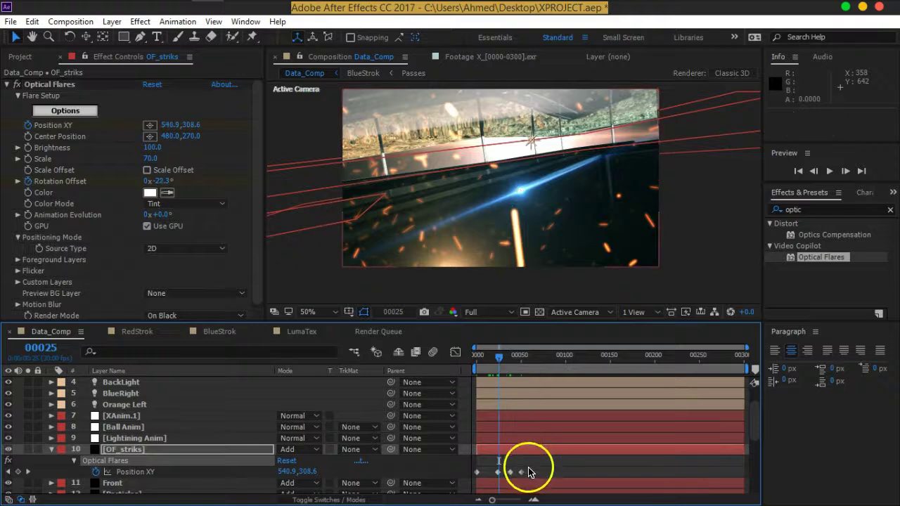
Clear the Position XY keyframes and place the flare at 774.9, 214.6, angled -19°, at frame 0
left_click_drag(529, 467, 466, 480)
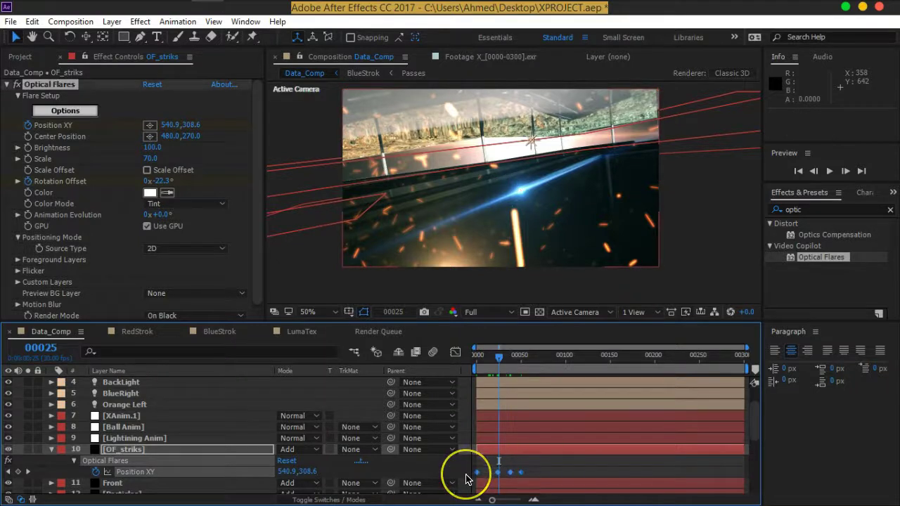
left_click_drag(500, 356, 447, 360)
left_click(520, 200)
left_click_drag(520, 200, 502, 182)
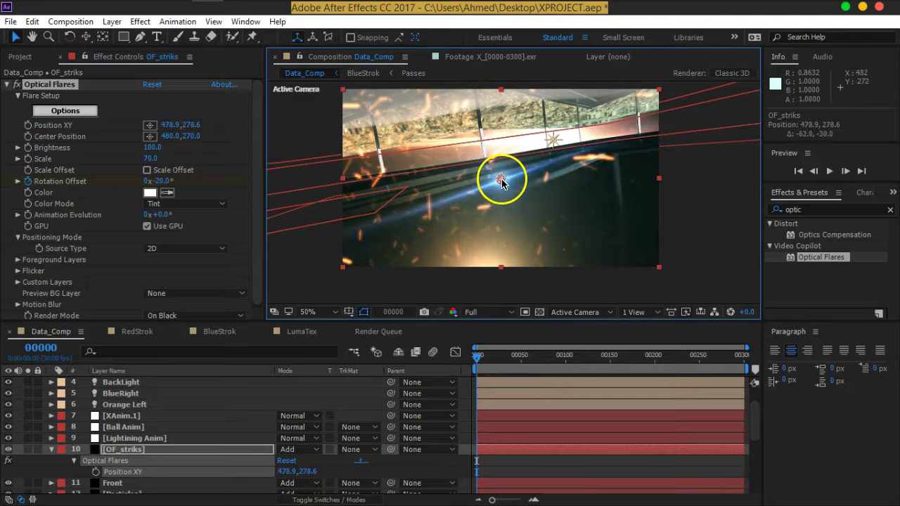
left_click(158, 181)
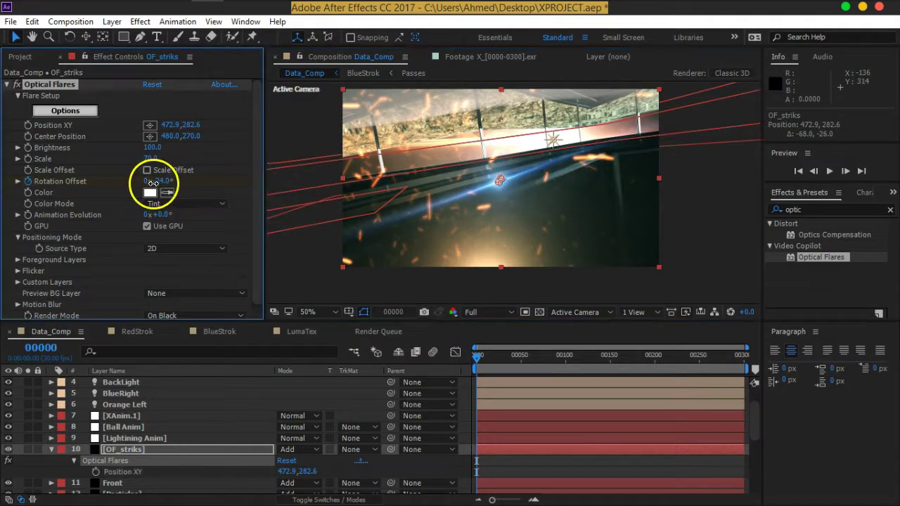
left_click_drag(156, 182, 159, 182)
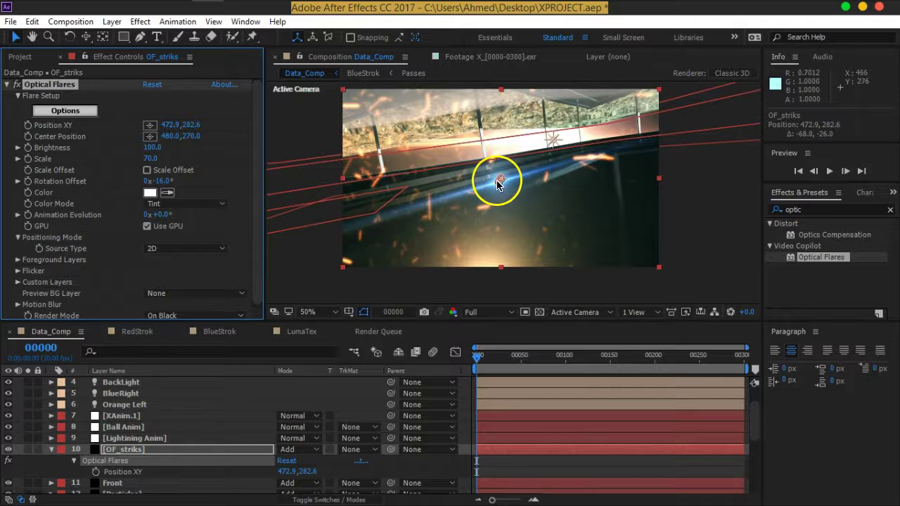
left_click_drag(506, 186, 596, 161)
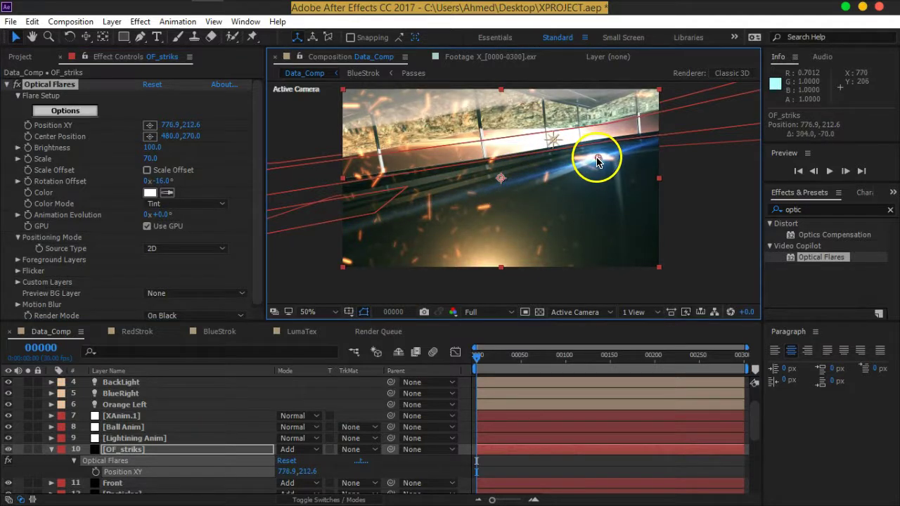
left_click_drag(155, 182, 159, 181)
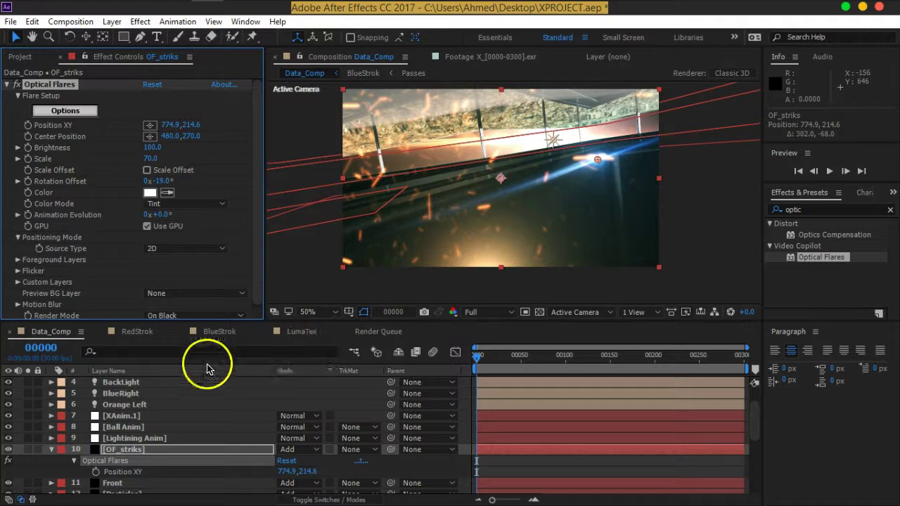
Keyframe the flare's Position XY and Rotation Offset, sliding it to the lower left later in time
left_click(27, 126)
left_click(27, 181)
left_click_drag(479, 364, 508, 361)
mouse_move(597, 161)
left_mouse_down()
mouse_move(337, 261)
mouse_move(347, 259)
left_mouse_up()
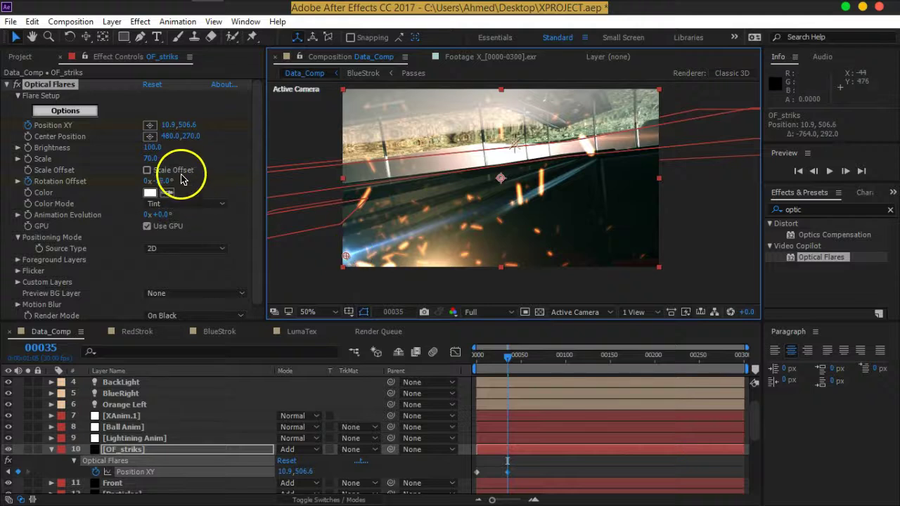
left_click(160, 182)
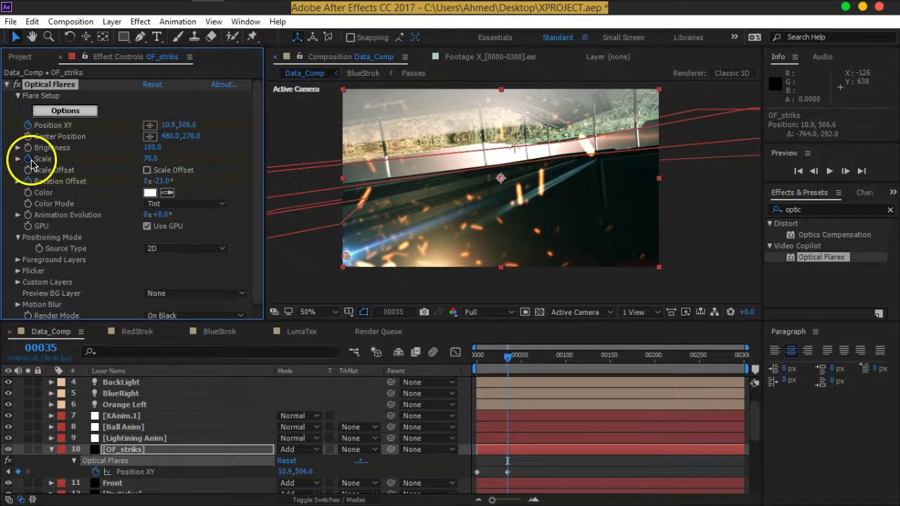
Keyframe Scale at 0 at frame 35 and 80 at frame 0, then scrub to check the sweep
left_click(151, 158)
type("0")
key("Return")
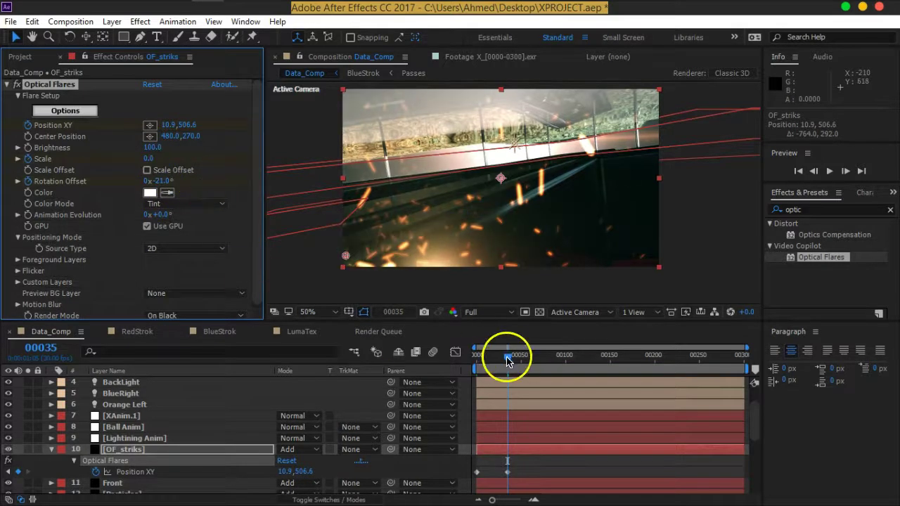
left_click_drag(507, 355, 422, 361)
left_click(150, 158)
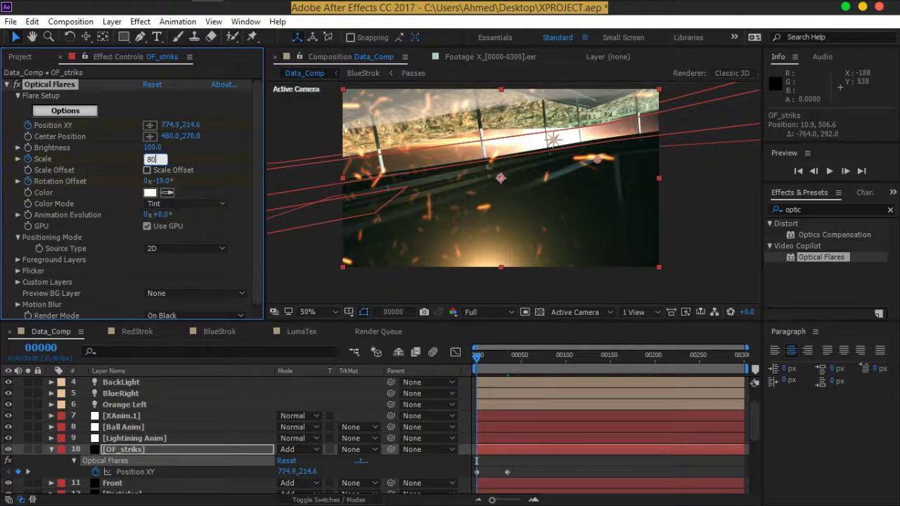
key("Return")
left_click_drag(479, 357, 497, 363)
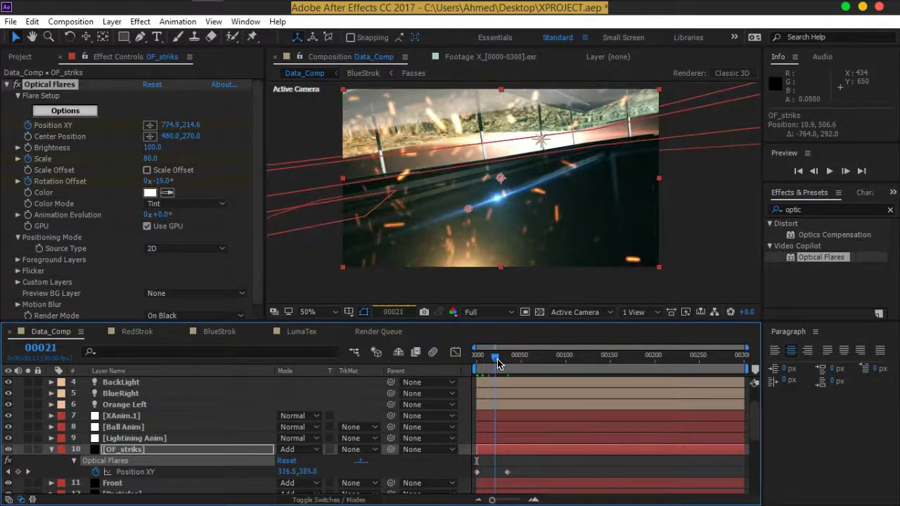
left_click_drag(503, 363, 552, 363)
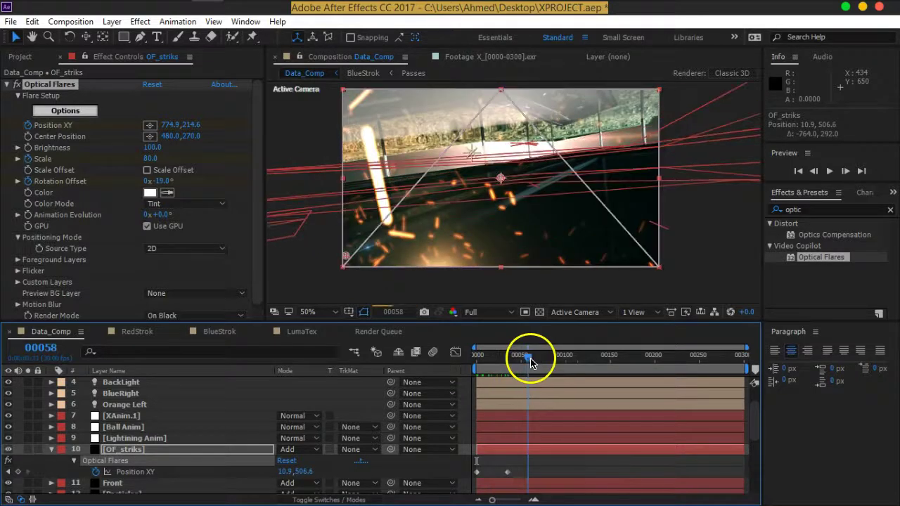
left_click_drag(552, 363, 528, 365)
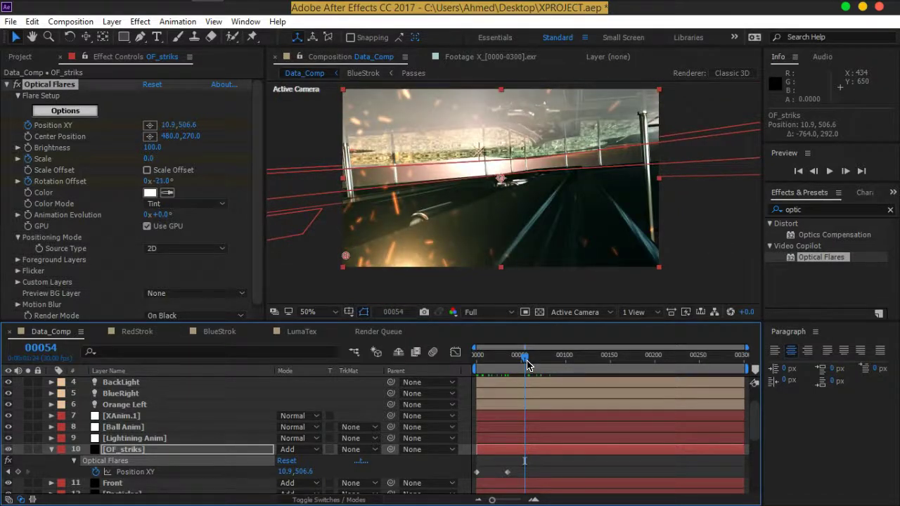
Duplicate the Optical Flares effect into Optical Flares 2 and review its Scale at frame 9
left_click(40, 87)
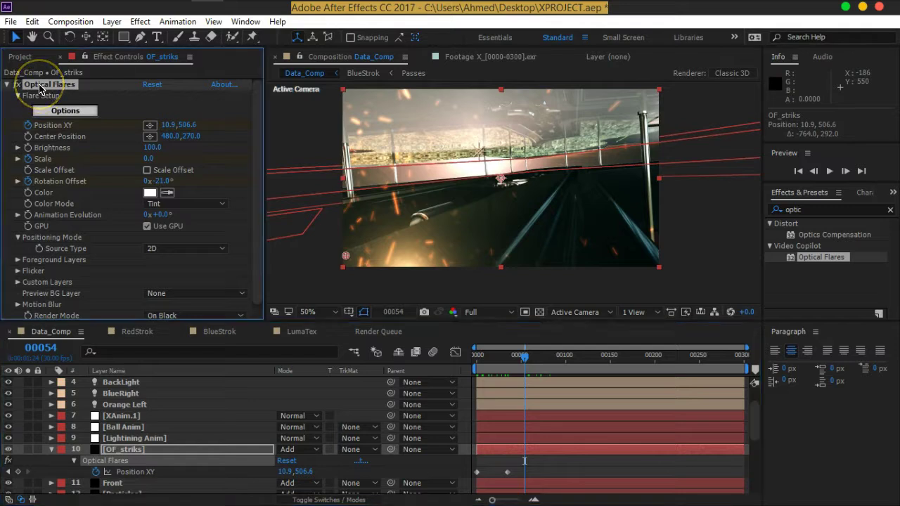
key("ctrl+d")
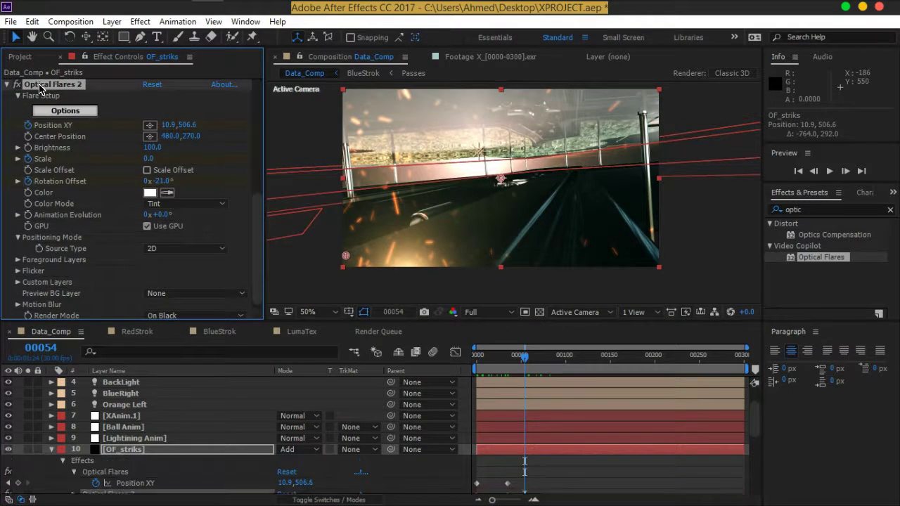
scroll(169, 202, "up", 5)
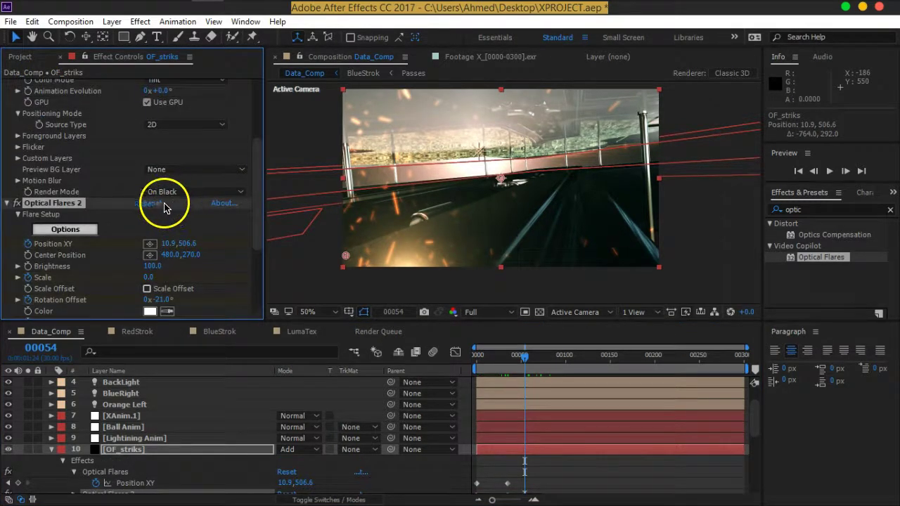
left_click(181, 192)
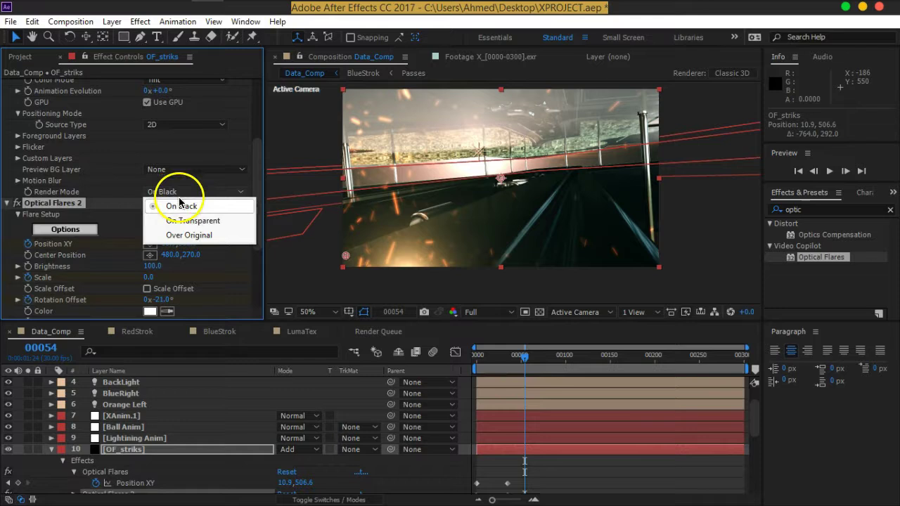
left_click(196, 236)
scroll(235, 264, "down", 5)
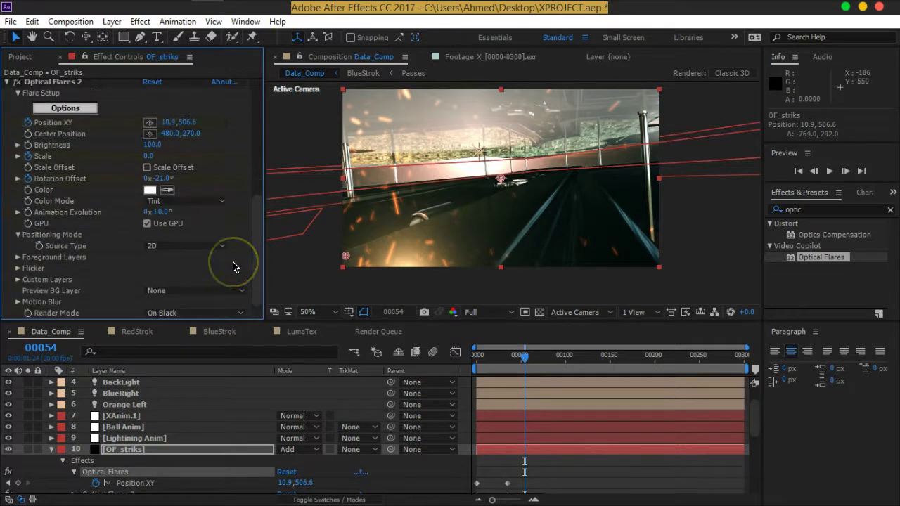
left_click(31, 163)
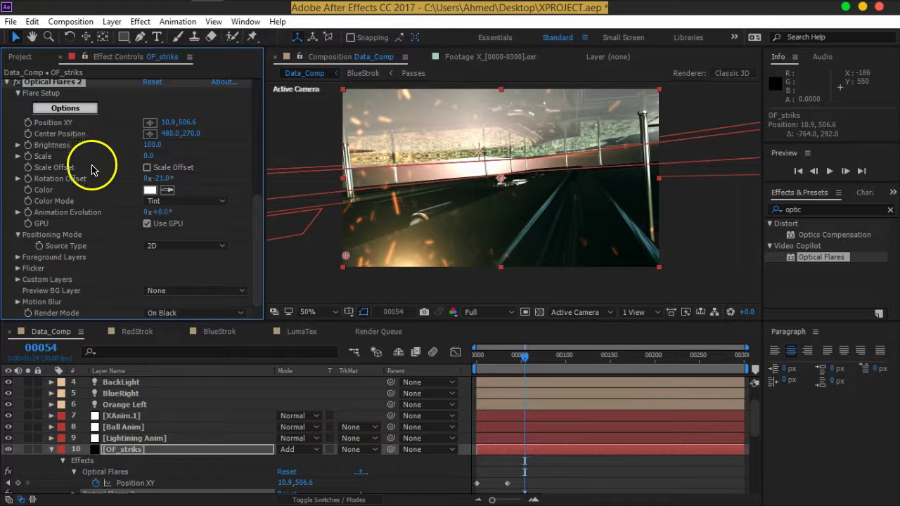
left_click(149, 156)
type("50")
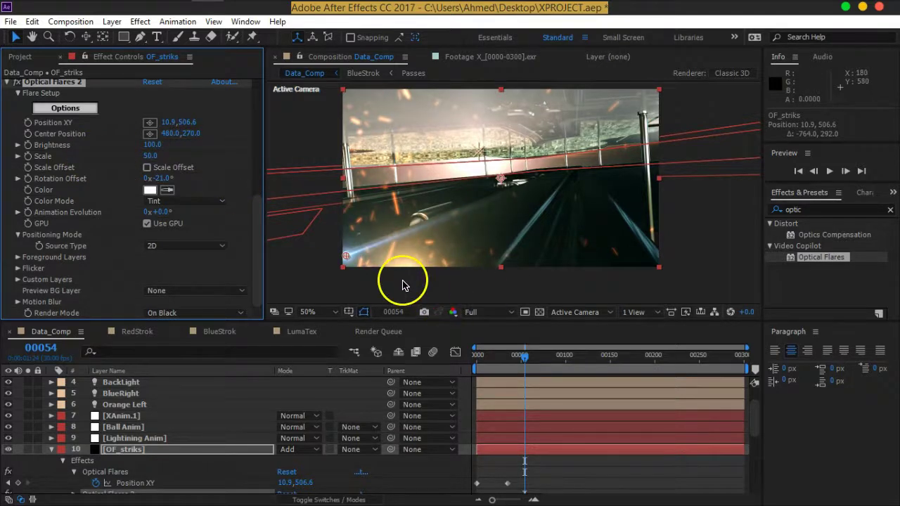
left_click_drag(525, 356, 483, 364)
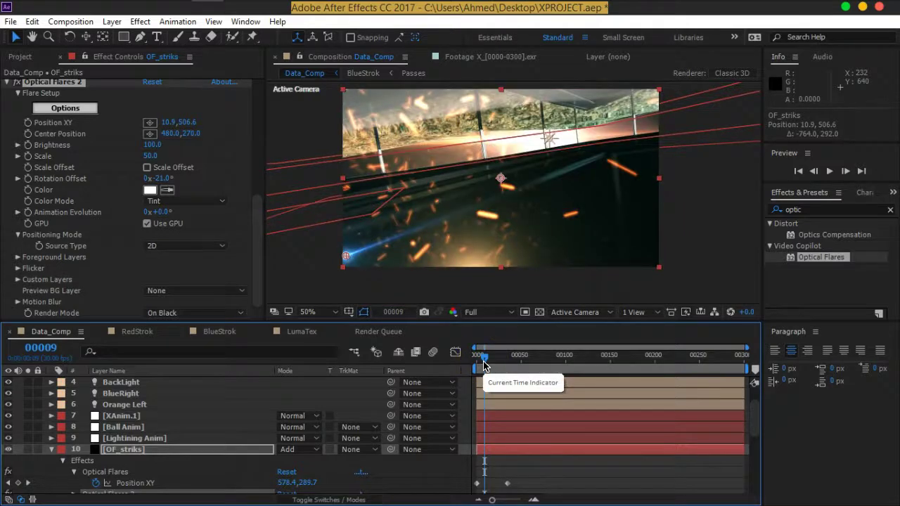
Set the first flare's Render Mode to On Transparent, keeping Optical Flares 2 on Over Original
scroll(84, 161, "up", 2)
left_click(21, 111)
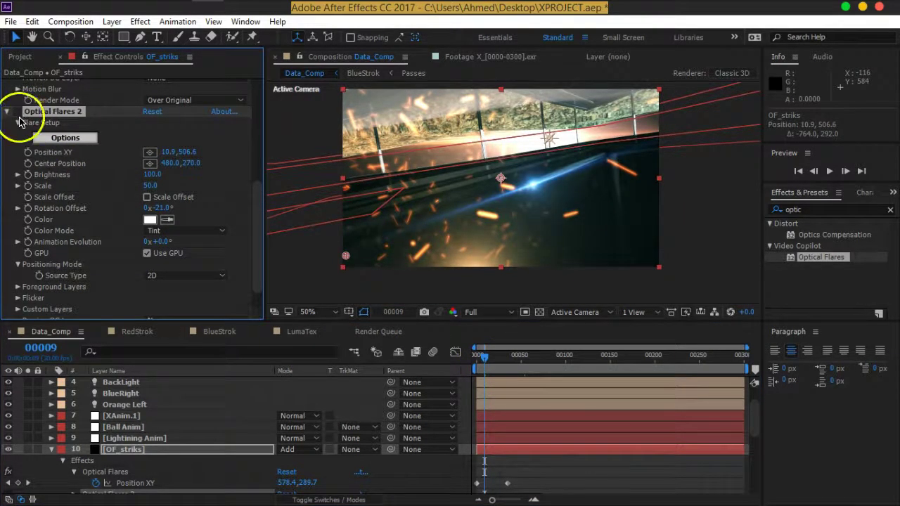
scroll(106, 225, "down", 1)
scroll(110, 220, "up", 3)
left_click(169, 160)
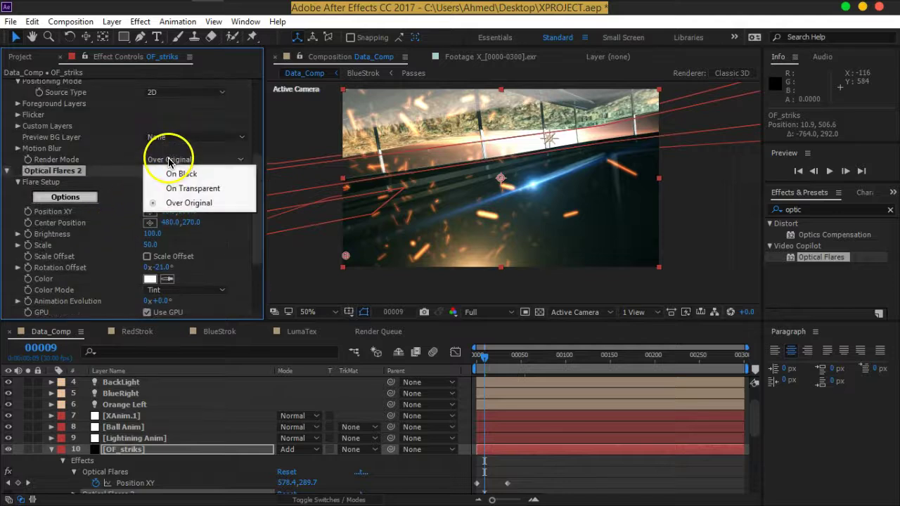
left_click(179, 188)
scroll(128, 255, "down", 3)
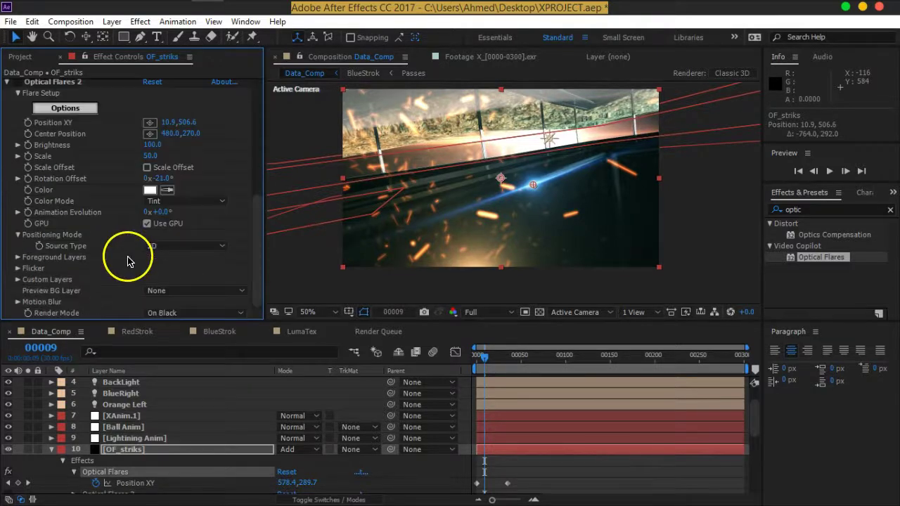
left_click(173, 313)
left_click(236, 356)
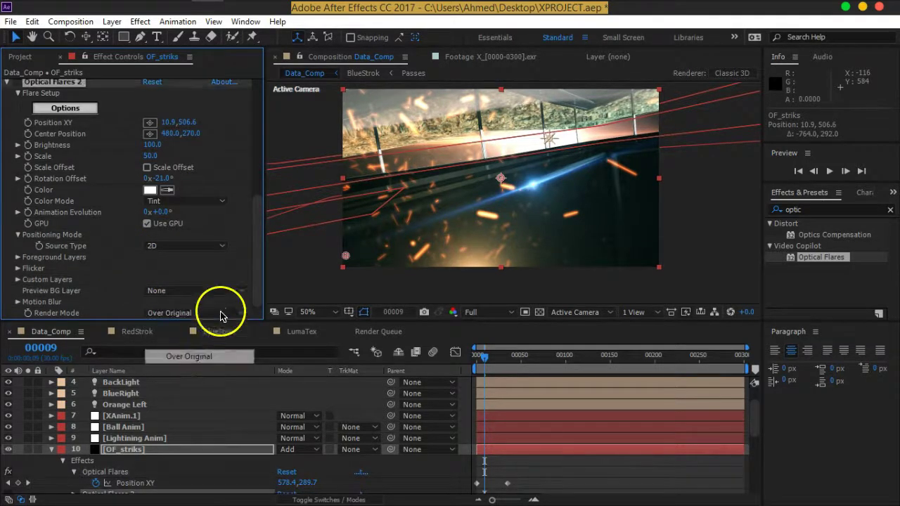
scroll(85, 176, "up", 1)
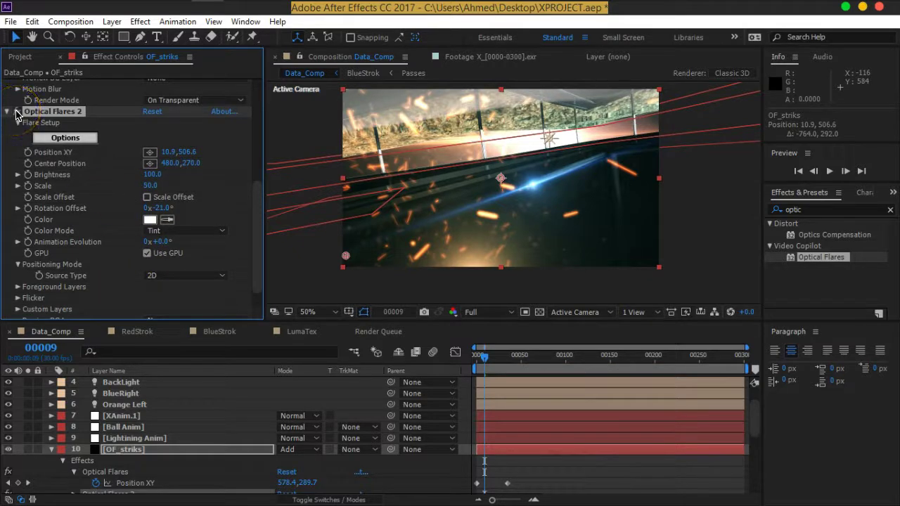
At frame 49, drag Optical Flares 2 to the comp centre and switch the first flare to On Black
mouse_move(483, 360)
left_mouse_down()
mouse_move(531, 364)
mouse_move(521, 368)
left_mouse_up()
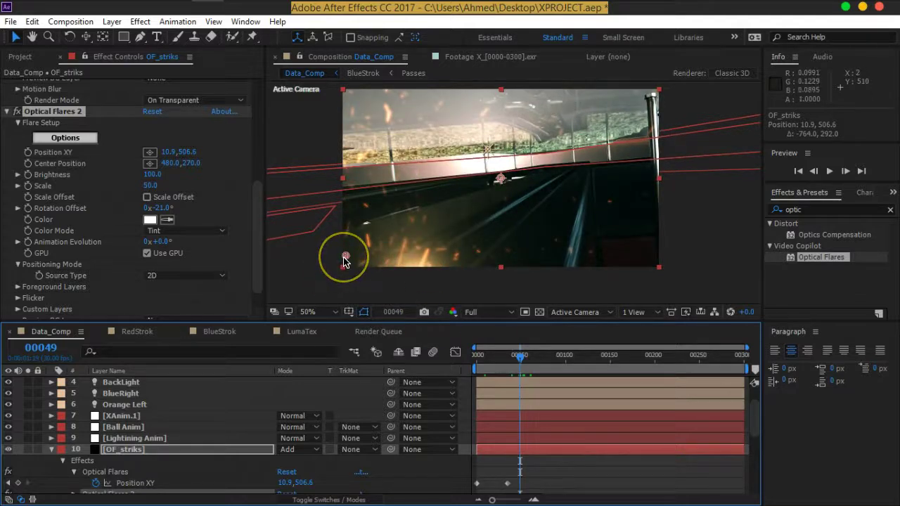
left_click_drag(345, 259, 517, 208)
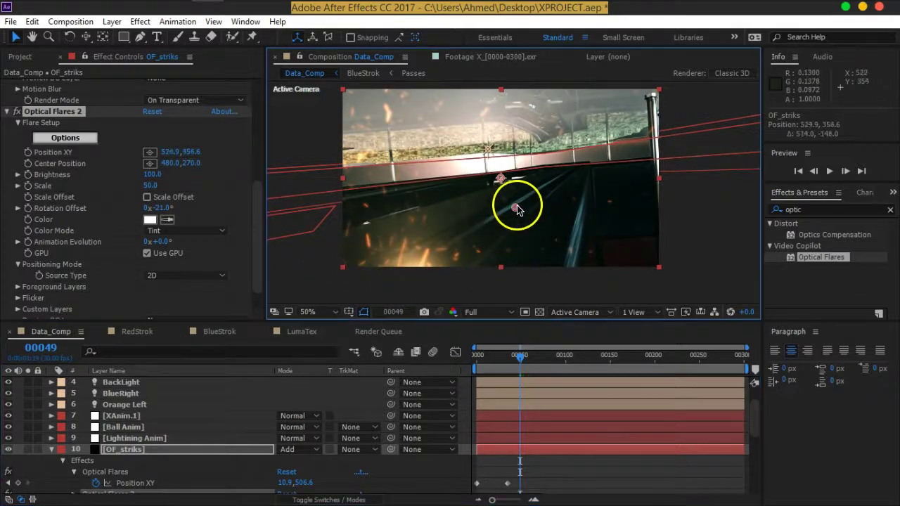
scroll(222, 280, "down", 2)
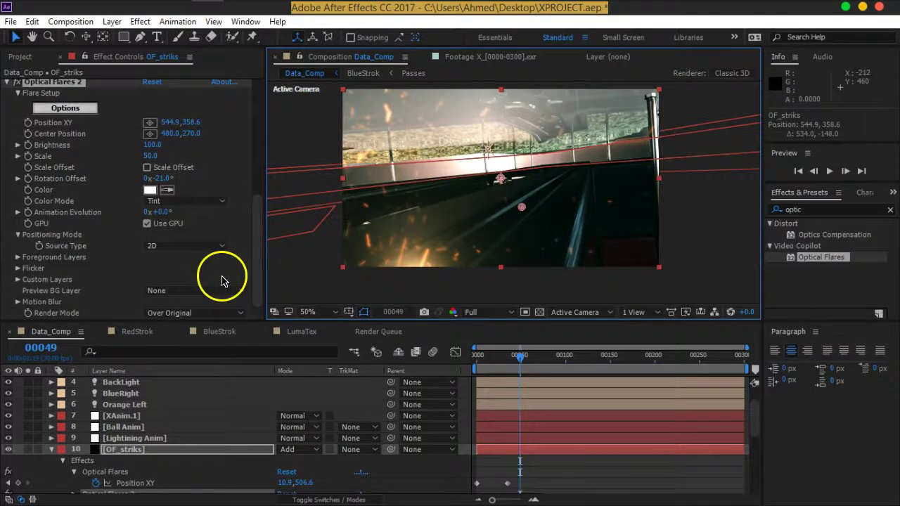
scroll(219, 253, "down", 5)
left_click(199, 160)
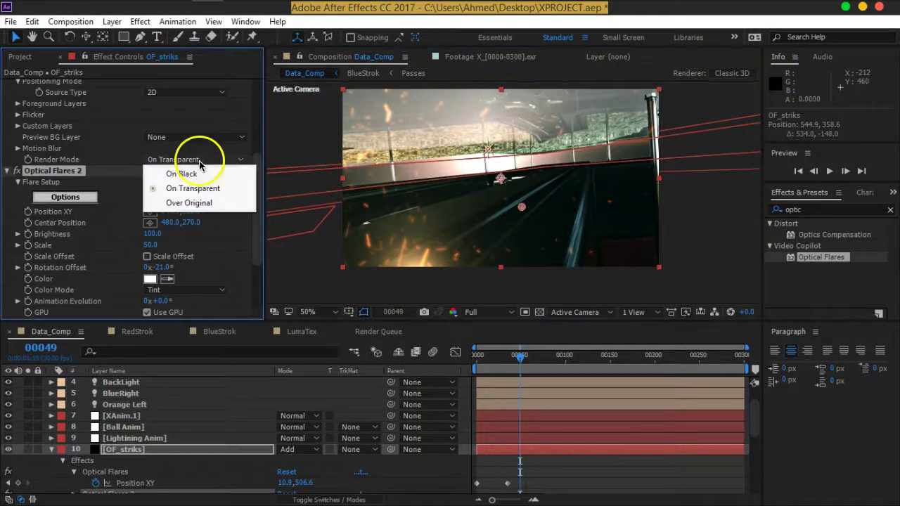
left_click(199, 174)
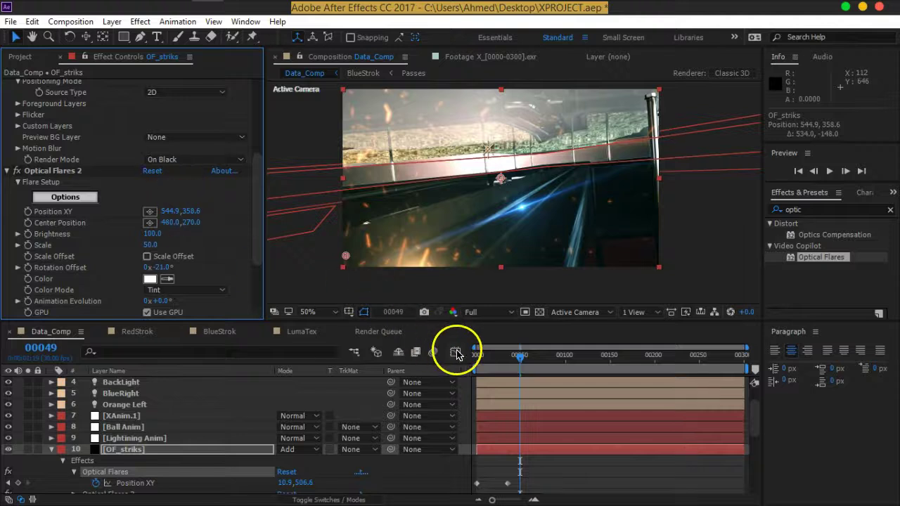
mouse_move(521, 357)
left_mouse_down()
mouse_move(499, 360)
mouse_move(528, 361)
left_mouse_up()
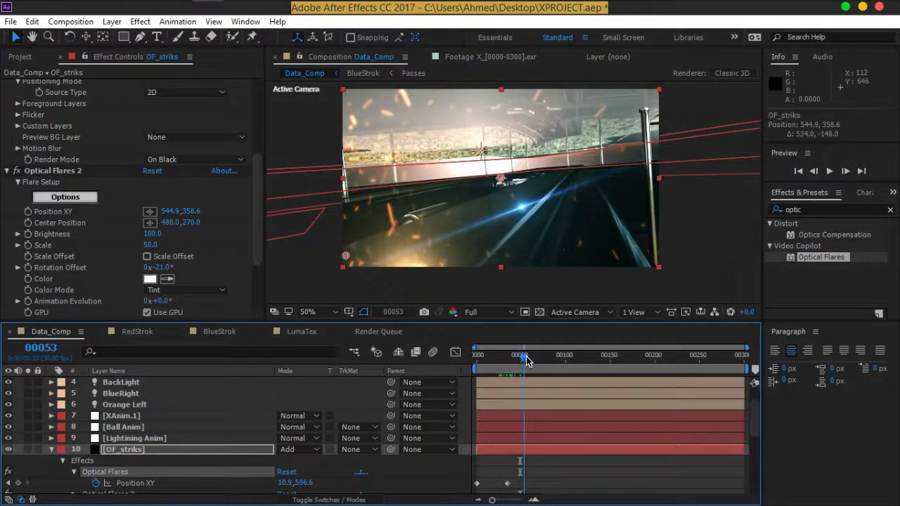
Shift Optical Flares 2 right and rotate its streaks, undoing an accidental layer move
left_click(70, 171)
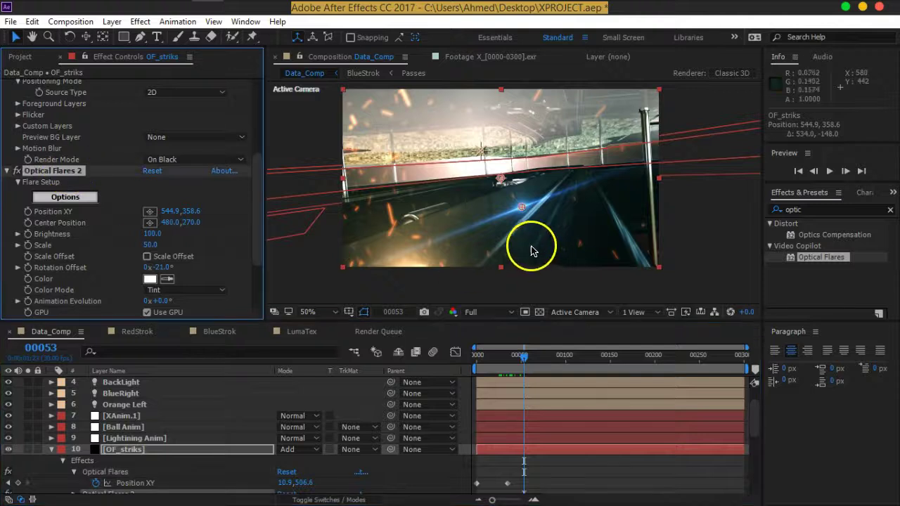
left_click_drag(524, 214, 562, 221)
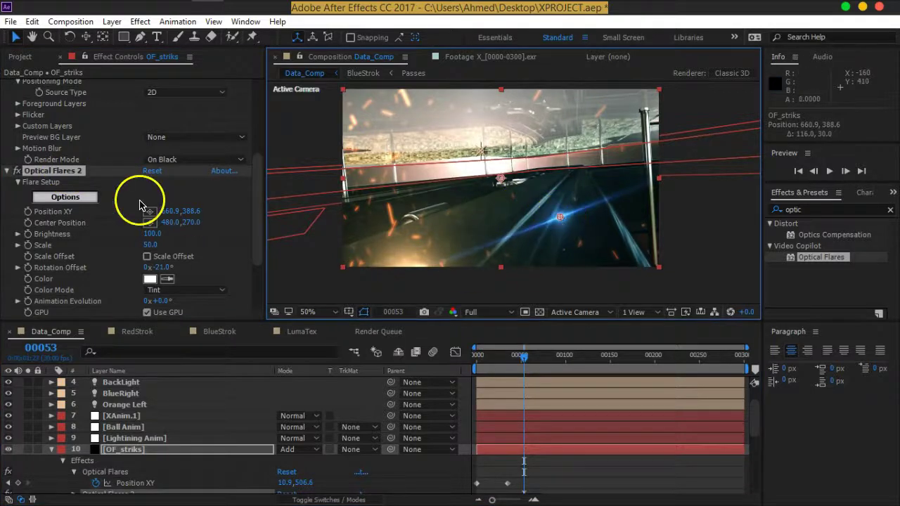
left_click_drag(166, 268, 138, 272)
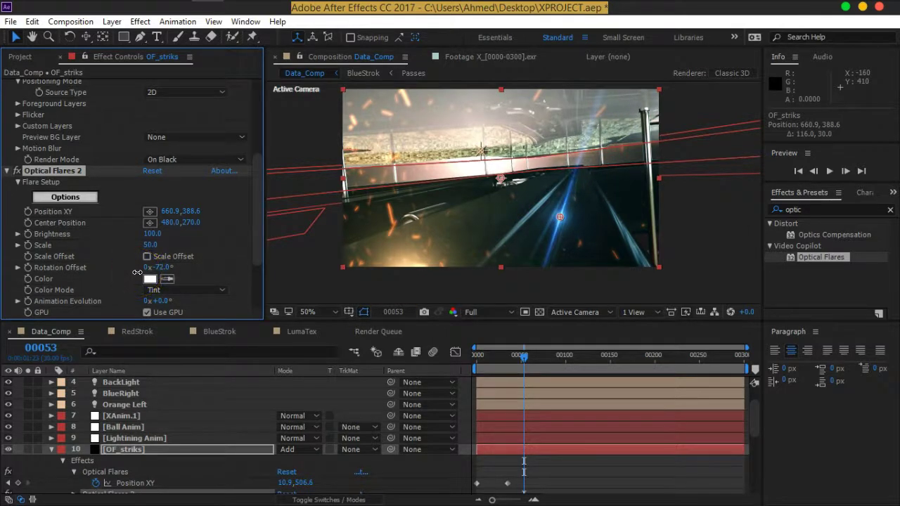
left_click_drag(560, 218, 528, 214)
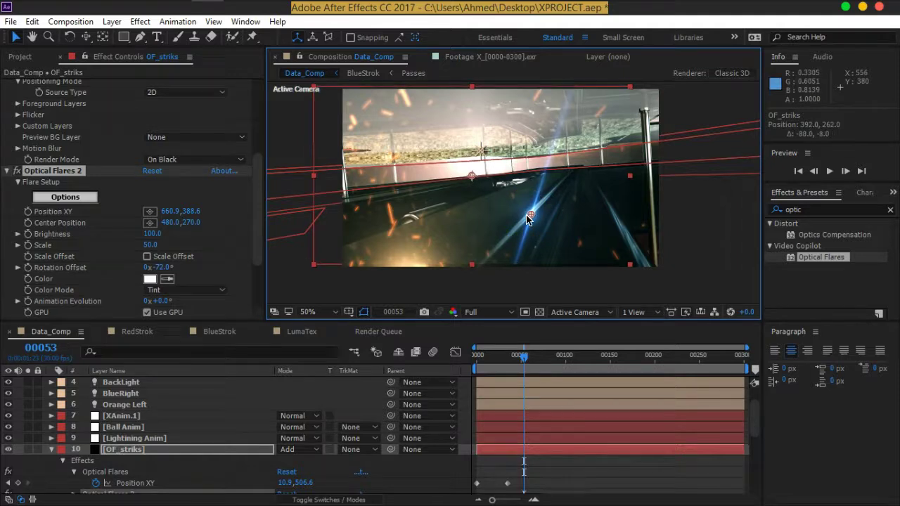
left_click(74, 183)
key("ctrl+z")
left_click(164, 186)
Place Optical Flares 2 at 594.9, 358.6 with rotation offset -46° and scale 130
left_click(70, 171)
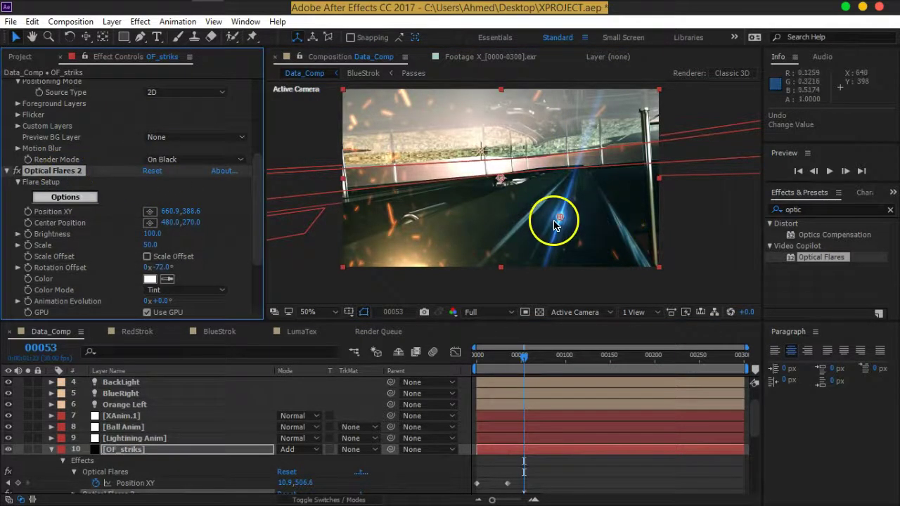
left_click_drag(559, 220, 538, 208)
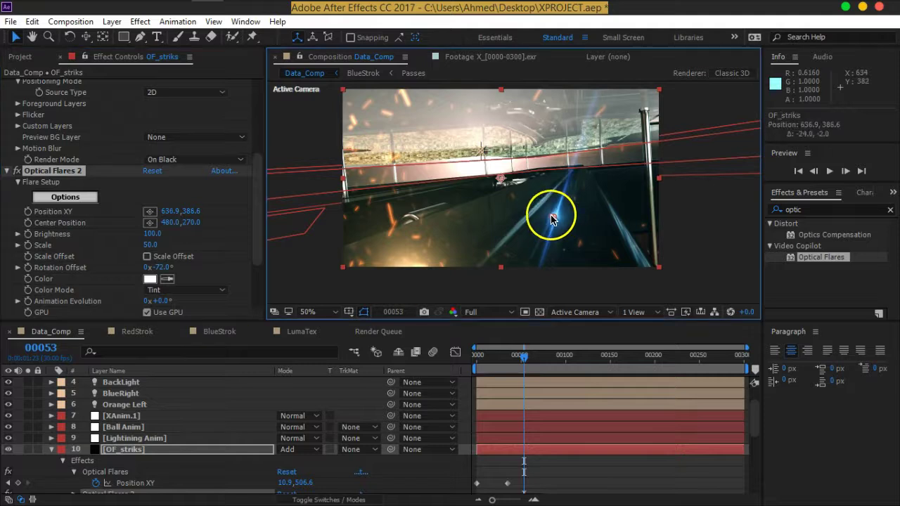
left_click_drag(159, 269, 156, 271)
left_click_drag(172, 267, 175, 268)
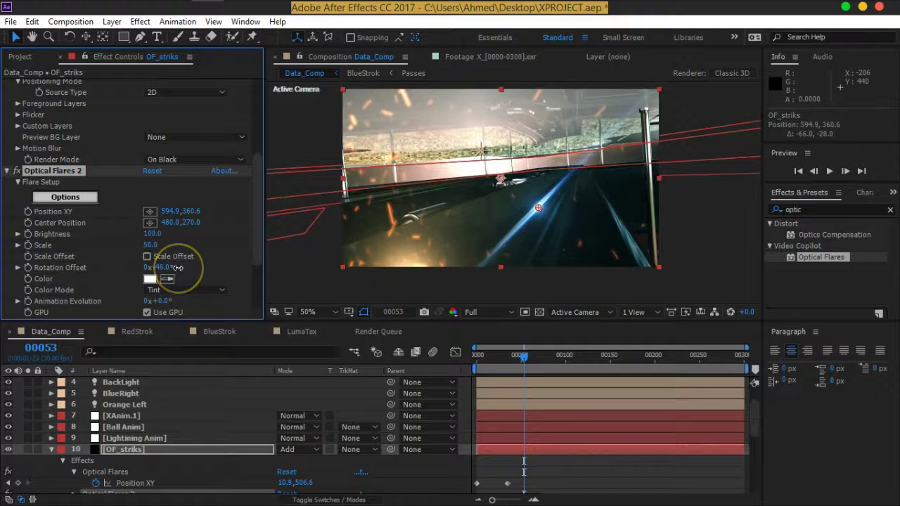
left_click_drag(539, 209, 536, 208)
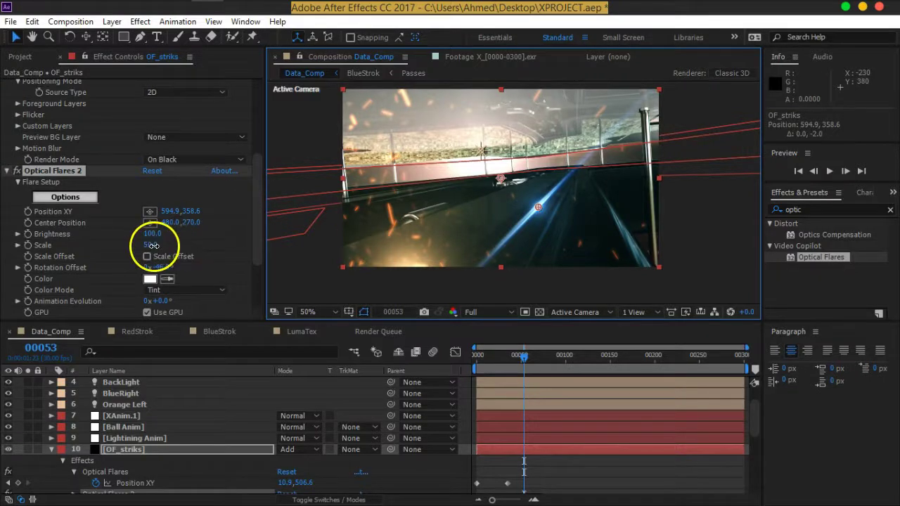
left_click_drag(154, 245, 156, 245)
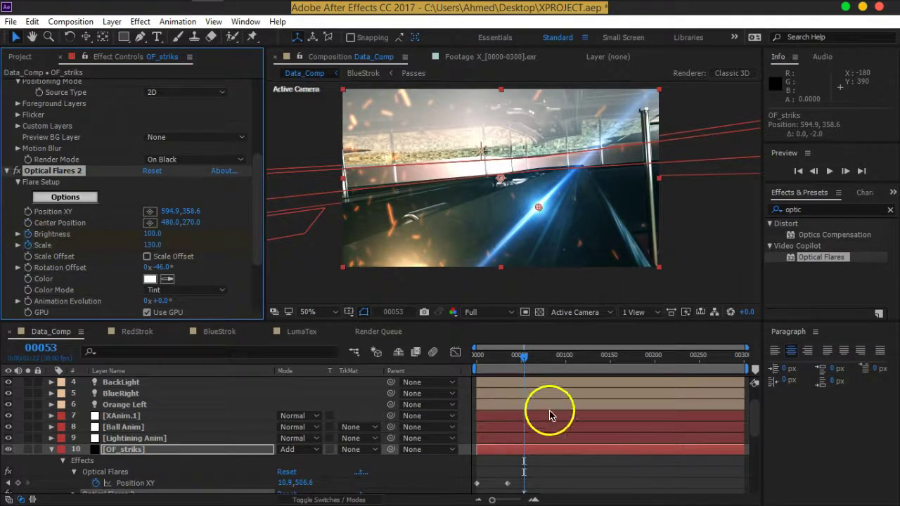
Keyframe Optical Flares 2's position and move it further right ten frames later
left_click(27, 211)
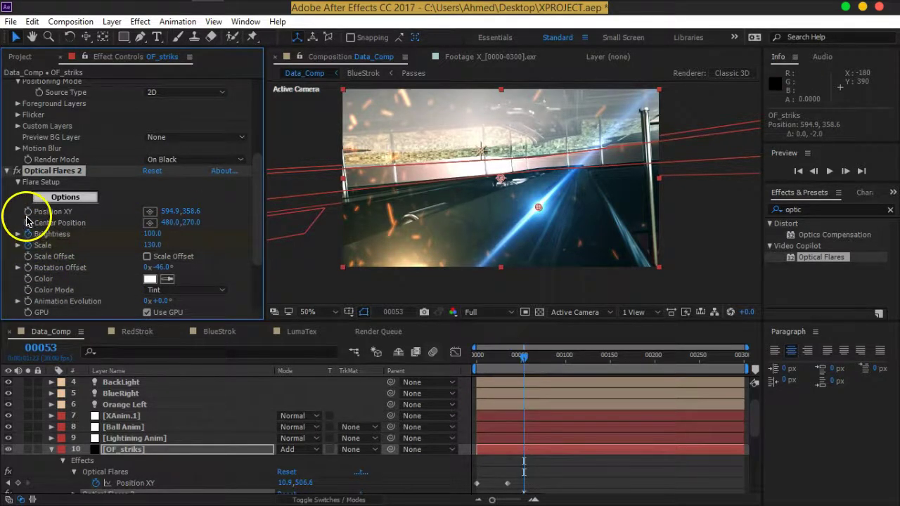
left_click_drag(517, 371, 534, 362)
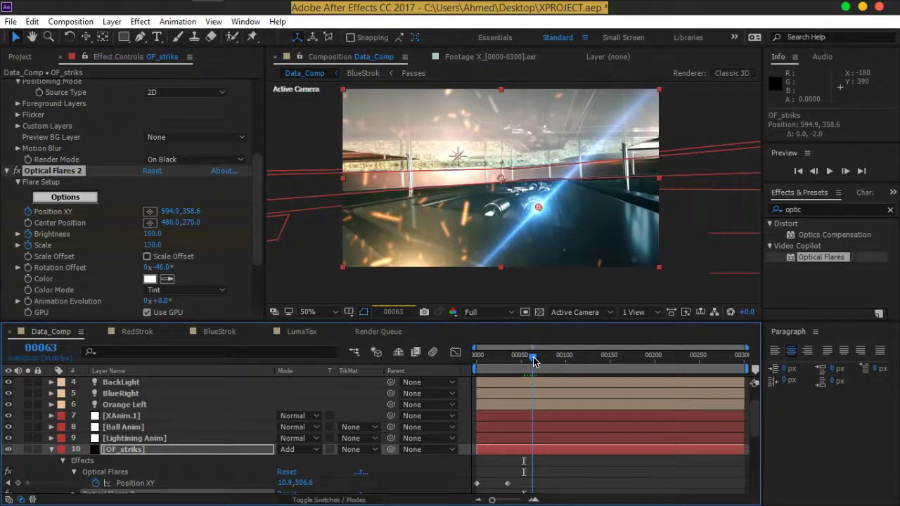
left_click_drag(540, 208, 611, 209)
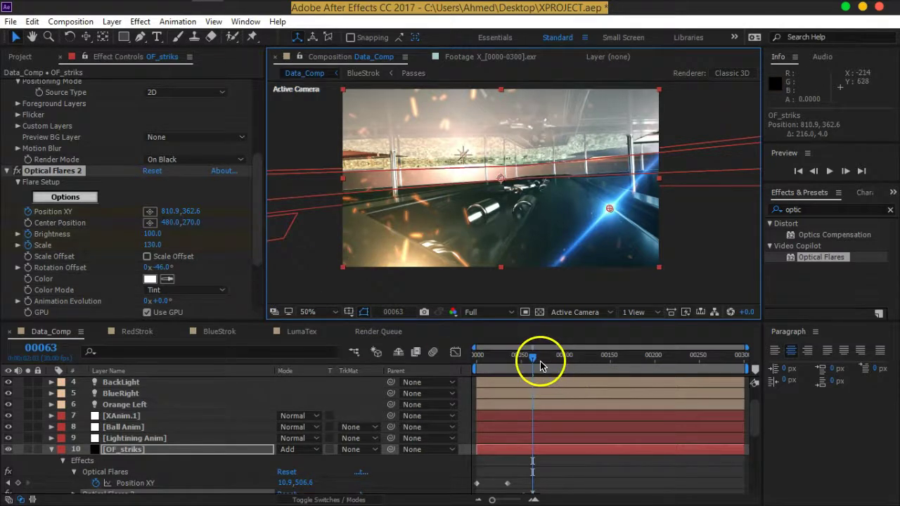
left_click_drag(533, 360, 521, 364)
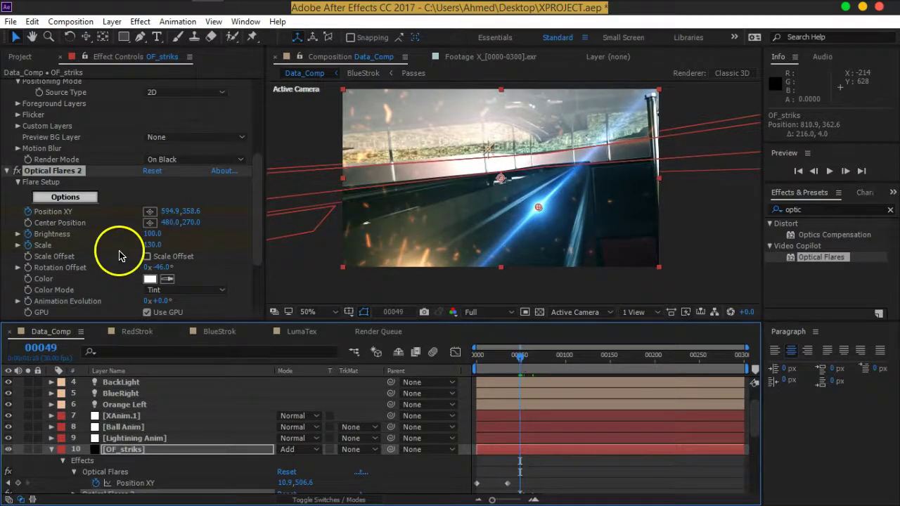
Show all of OF_striks' keyframed properties in the timeline with U
key("u")
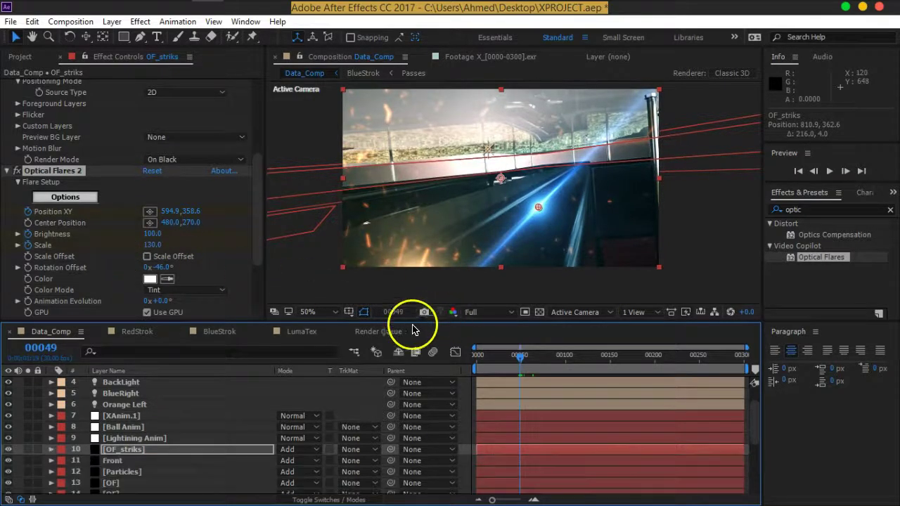
key("u")
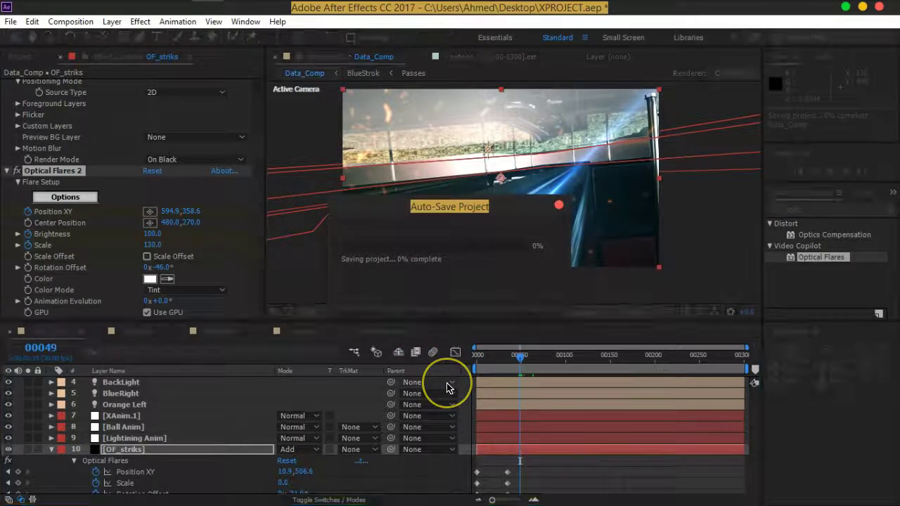
scroll(446, 386, "down", 3)
left_click_drag(541, 439, 524, 479)
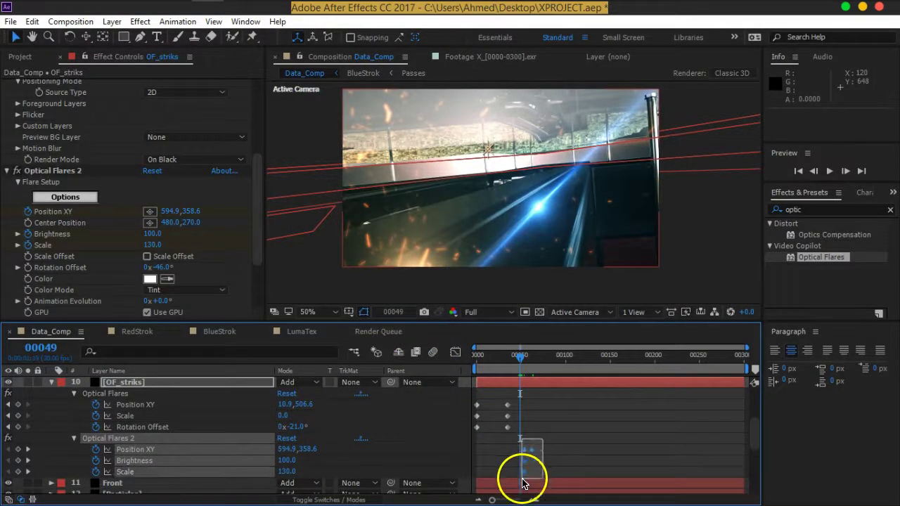
left_click(543, 457)
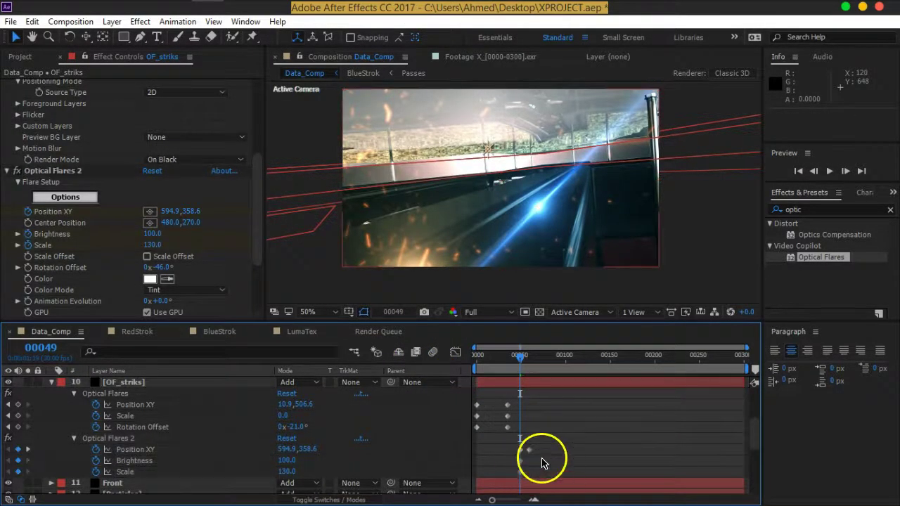
left_click(39, 269)
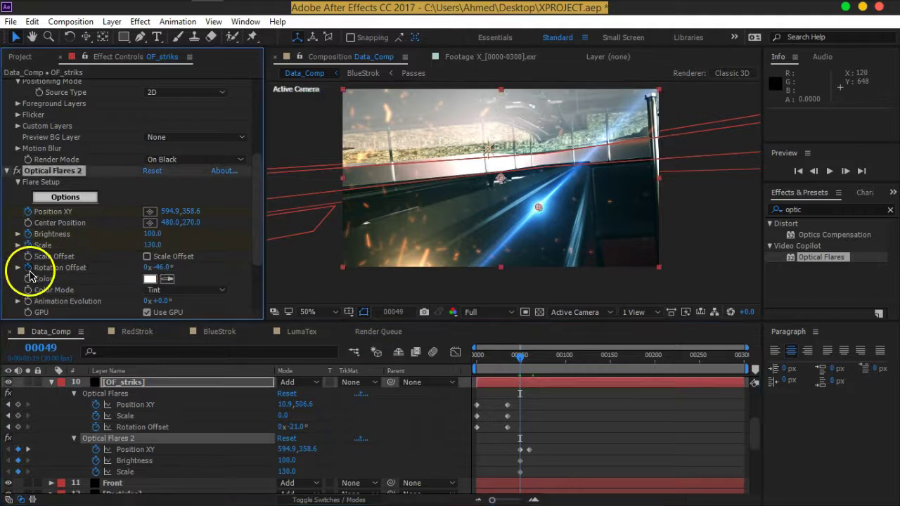
left_click(142, 384)
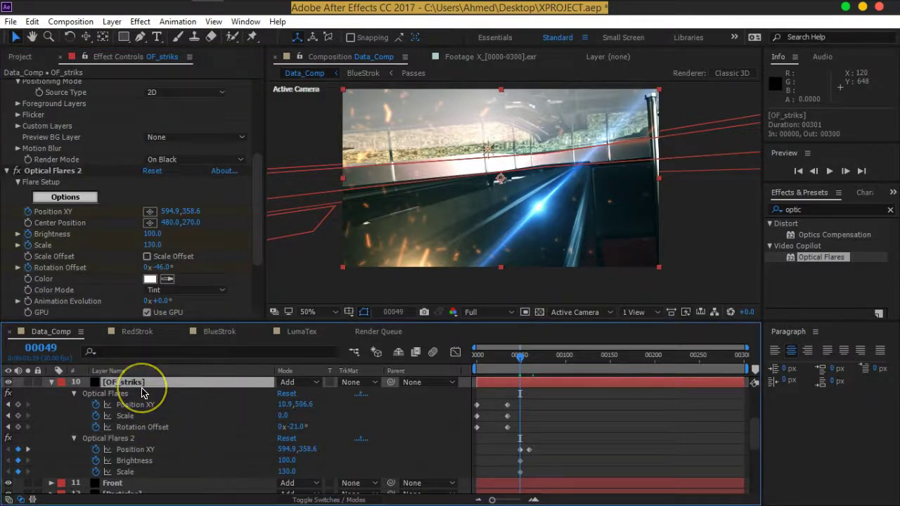
key("u")
key("u")
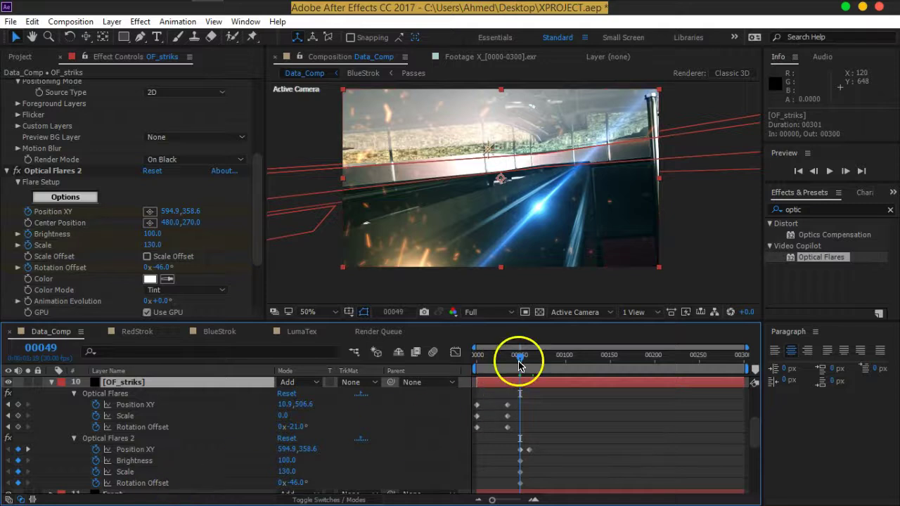
At frame 59, rotate Optical Flares 2 and fade it to brightness 0 and scale 20
left_click_drag(520, 363, 529, 360)
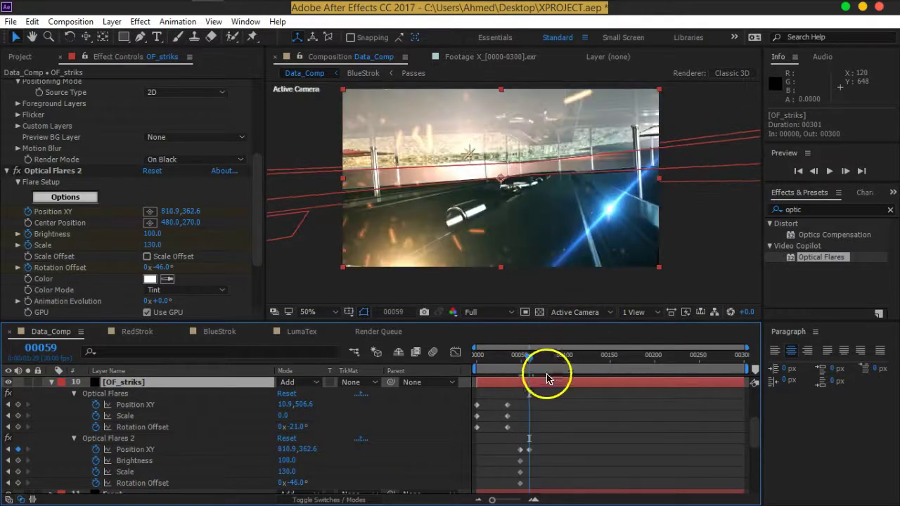
left_click_drag(159, 267, 104, 265)
left_click_drag(528, 364, 528, 363)
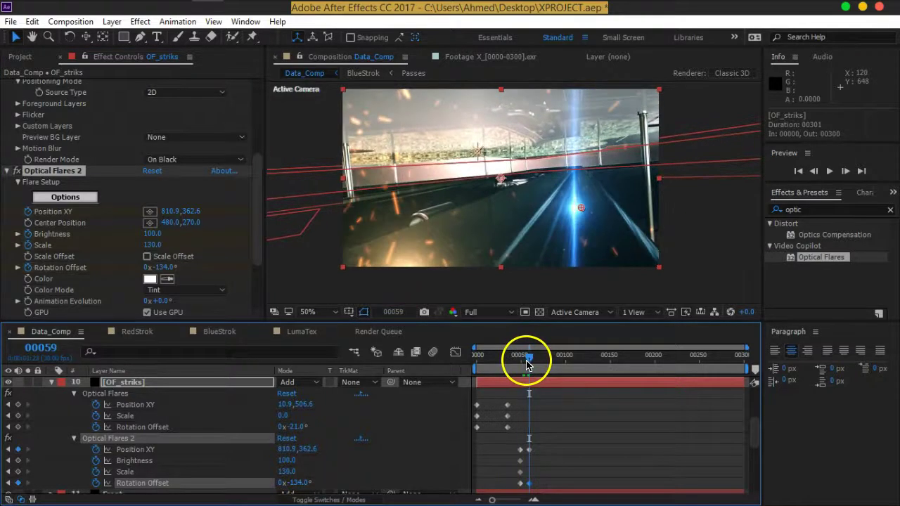
left_click(294, 470)
left_click_drag(293, 470, 171, 464)
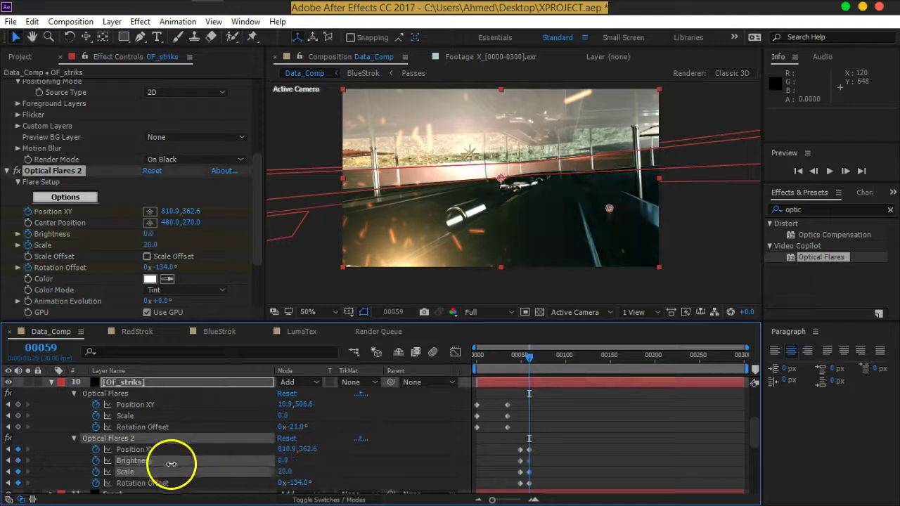
left_click(555, 457)
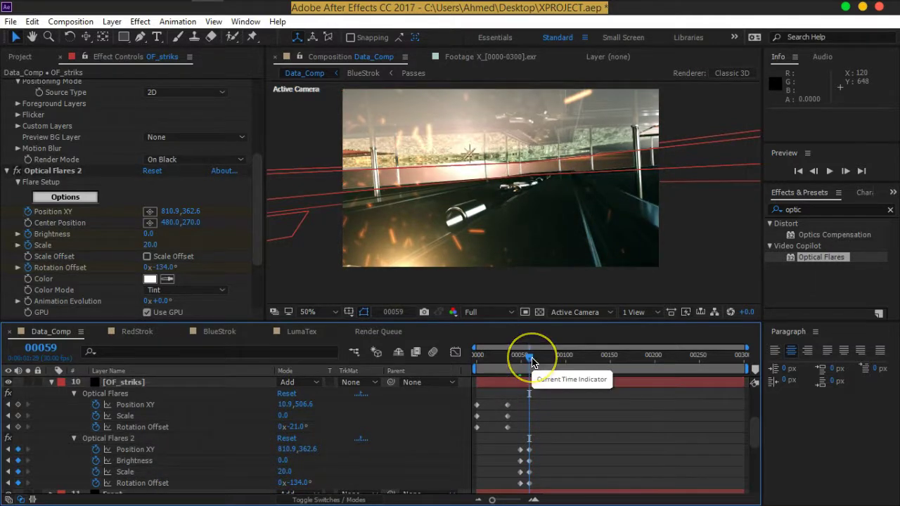
Step back to frame 42 and keyframe Optical Flares 2 Brightness and Scale at 0
mouse_move(533, 362)
left_mouse_down()
mouse_move(448, 369)
mouse_move(538, 367)
mouse_move(491, 372)
mouse_move(520, 377)
left_mouse_up()
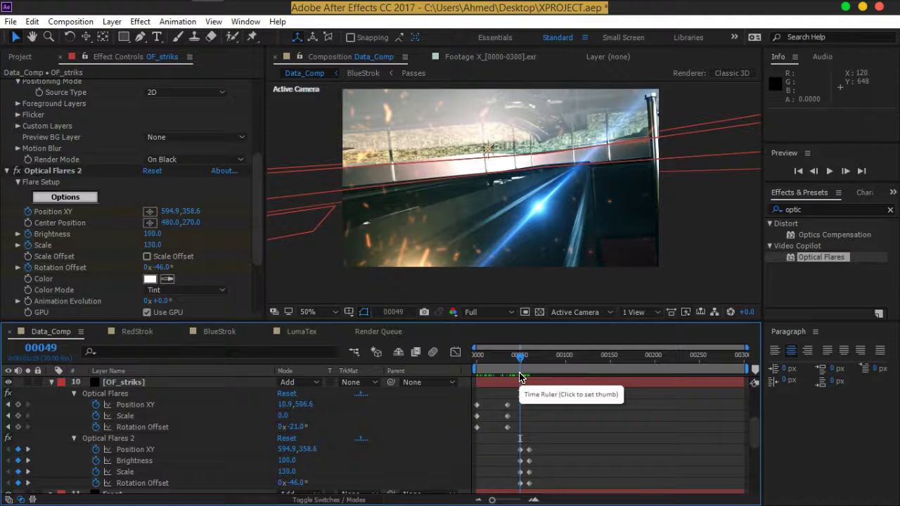
key("Page_Up")
key("Page_Up")
key("Page_Up")
key("Page_Up")
key("Page_Up")
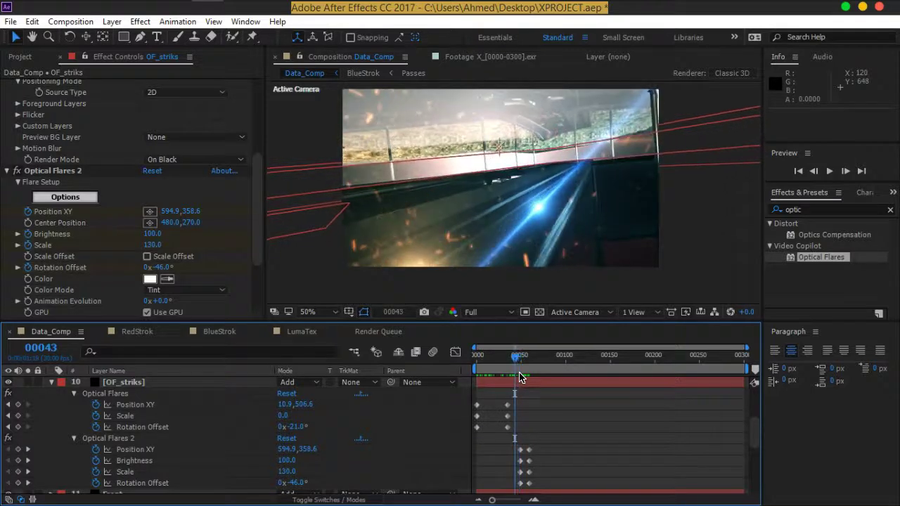
key("Page_Up")
left_click(288, 460)
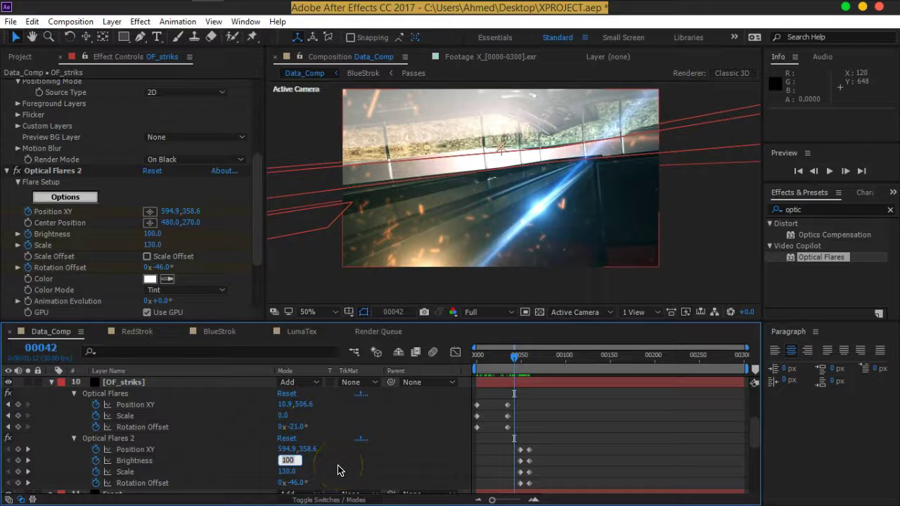
type("0")
key("Tab")
type("0")
key("Return")
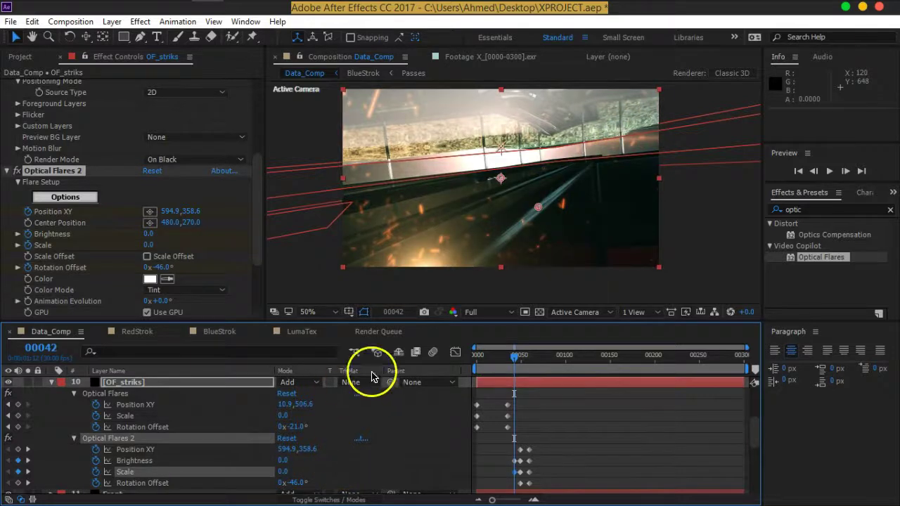
left_click(602, 432)
mouse_move(514, 357)
left_mouse_down()
mouse_move(490, 362)
mouse_move(574, 370)
left_mouse_up()
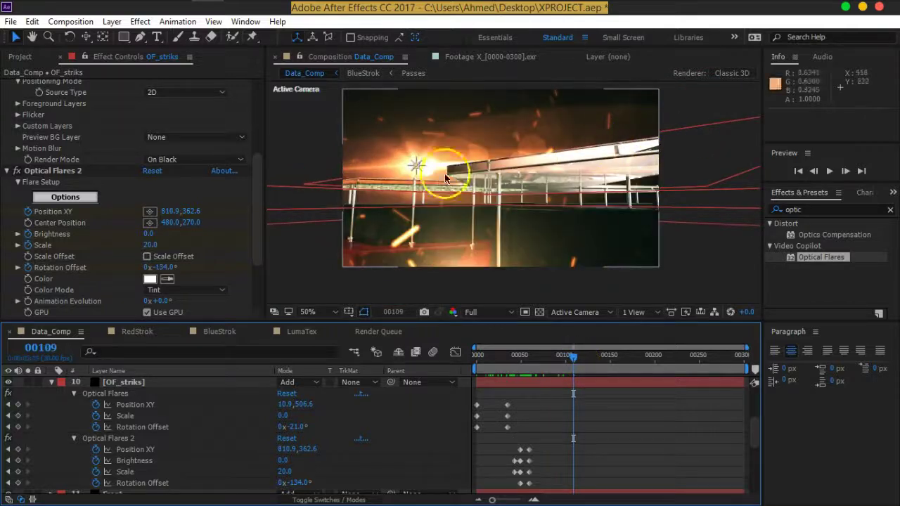
mouse_move(574, 359)
left_mouse_down()
mouse_move(497, 360)
mouse_move(650, 366)
left_mouse_up()
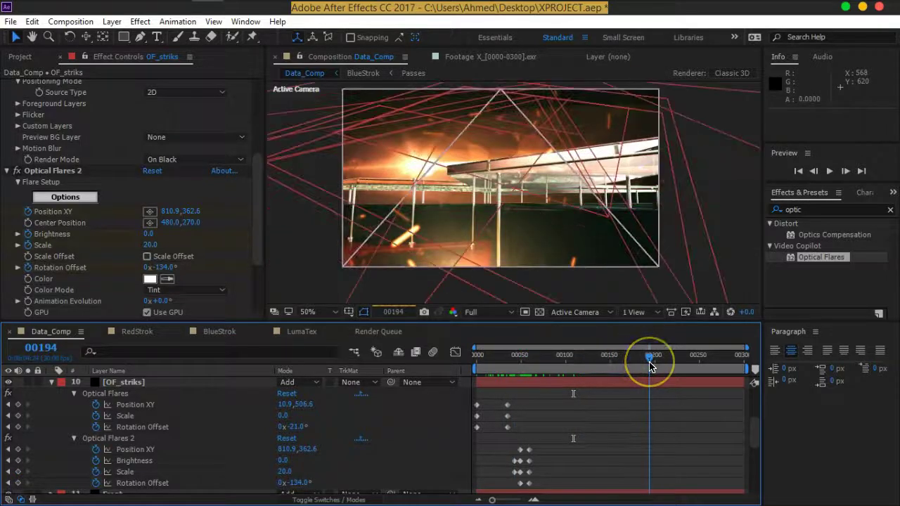
left_click_drag(650, 366, 771, 366)
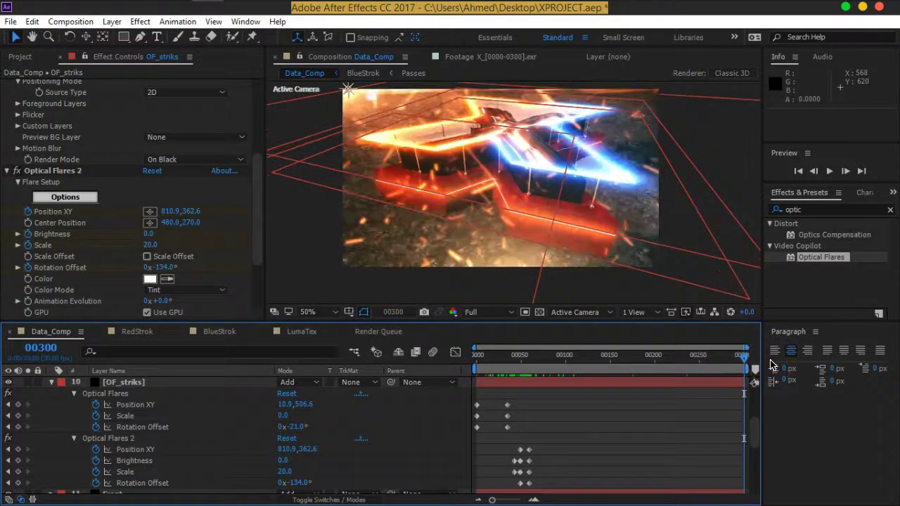
left_click_drag(609, 211, 599, 232)
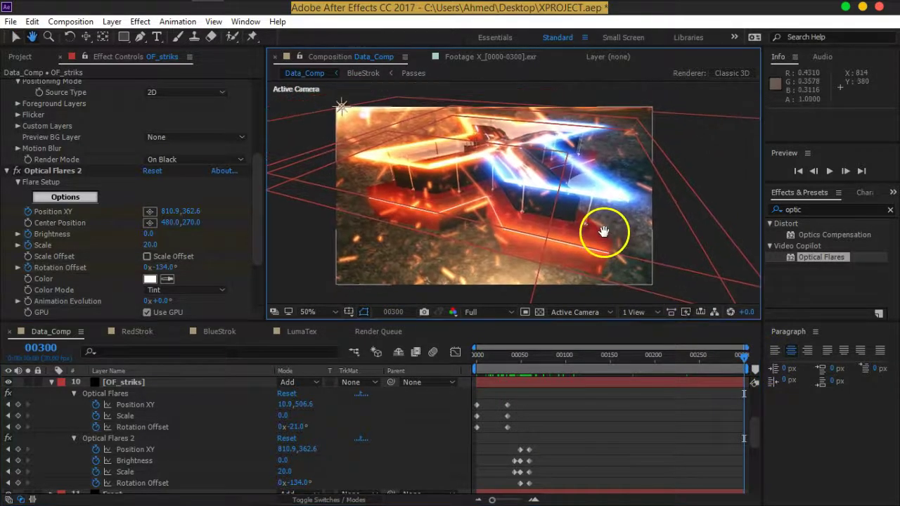
scroll(124, 428, "up", 5)
scroll(90, 426, "down", 2)
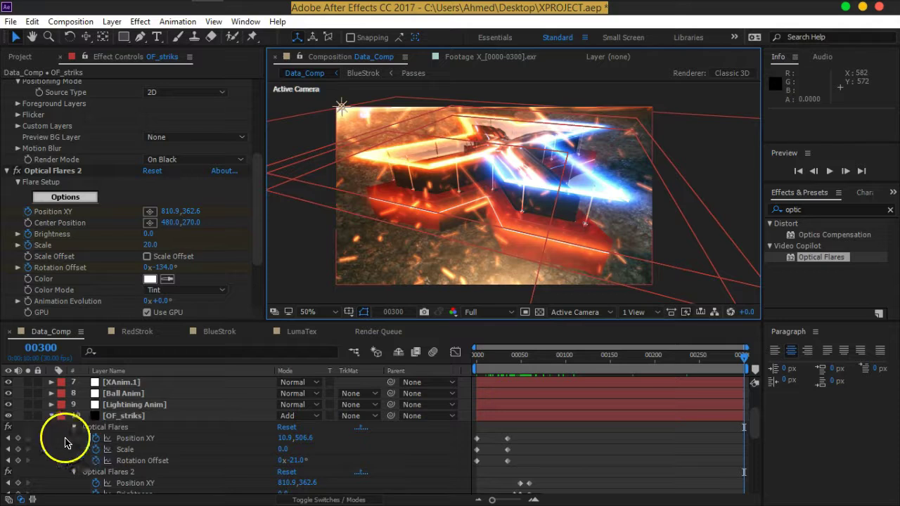
Select the Curves adjustment layer and toggle its visibility to compare the grade
left_click(51, 415)
scroll(108, 437, "up", 3)
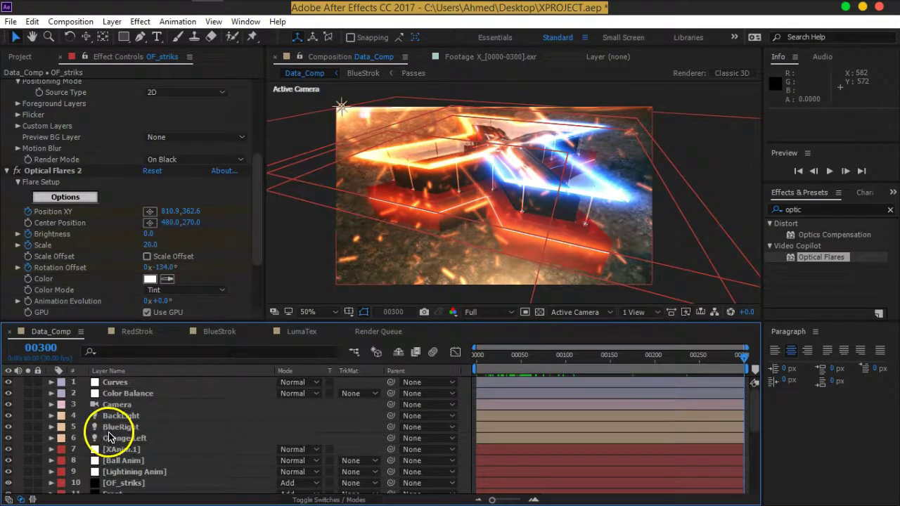
left_click(122, 384)
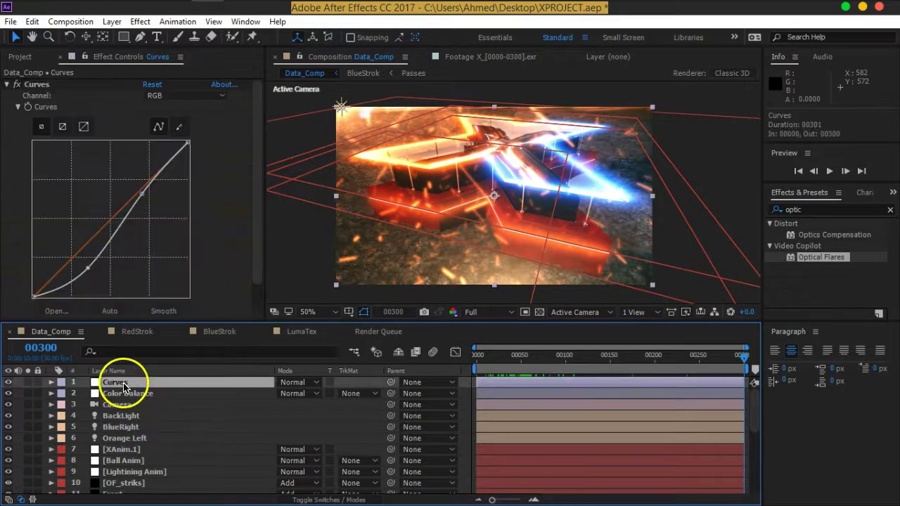
left_click(8, 394)
left_click(8, 394)
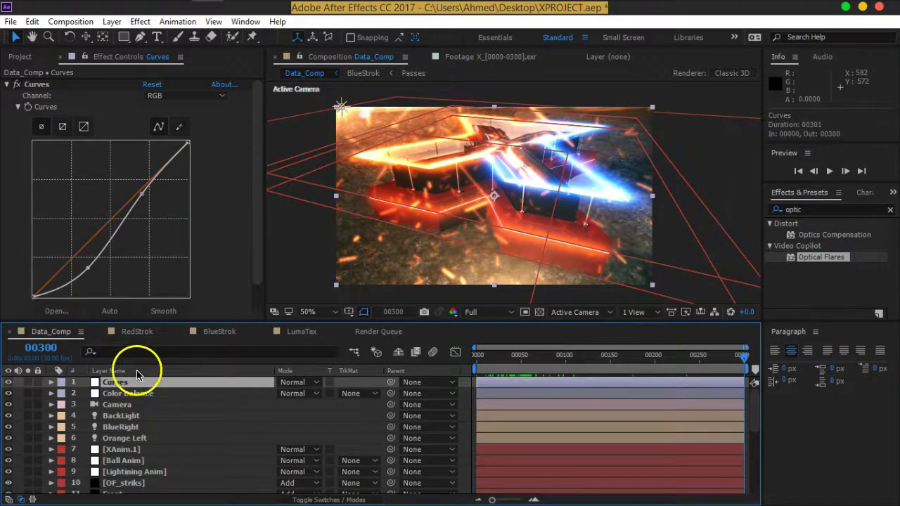
Pull the RGB curve's midpoint and shadows down into a deeper S-curve
left_click_drag(140, 193, 136, 201)
mouse_move(87, 248)
left_mouse_down()
mouse_move(79, 269)
mouse_move(89, 274)
left_mouse_up()
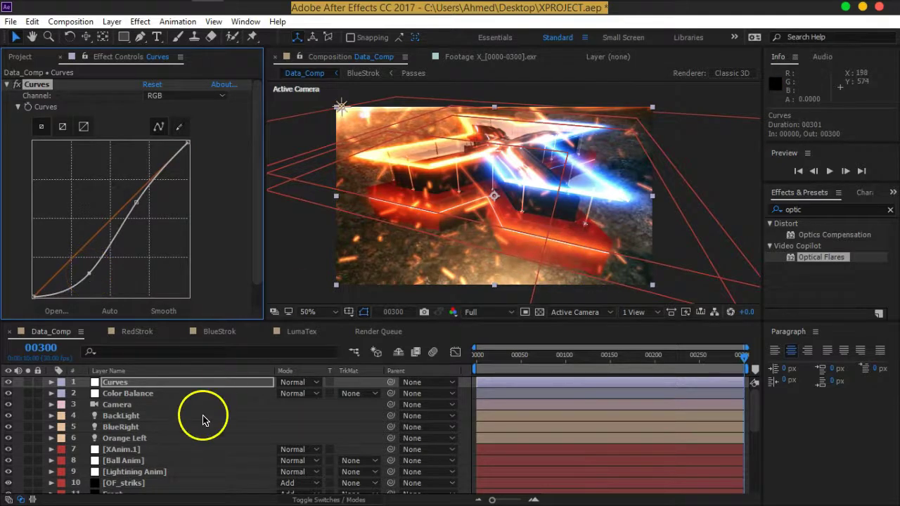
scroll(201, 421, "down", 5)
left_click(148, 489)
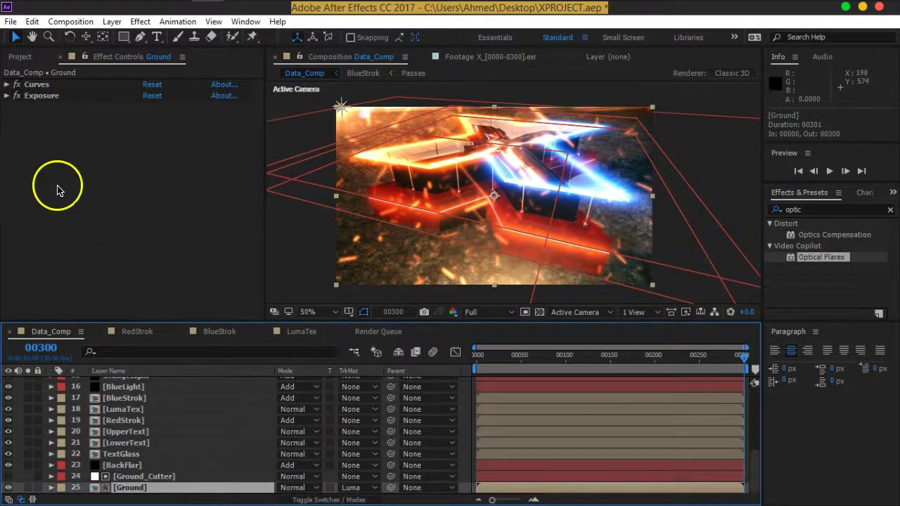
Steepen the Ground layer's RGB curve to darken the floor
left_click(17, 96)
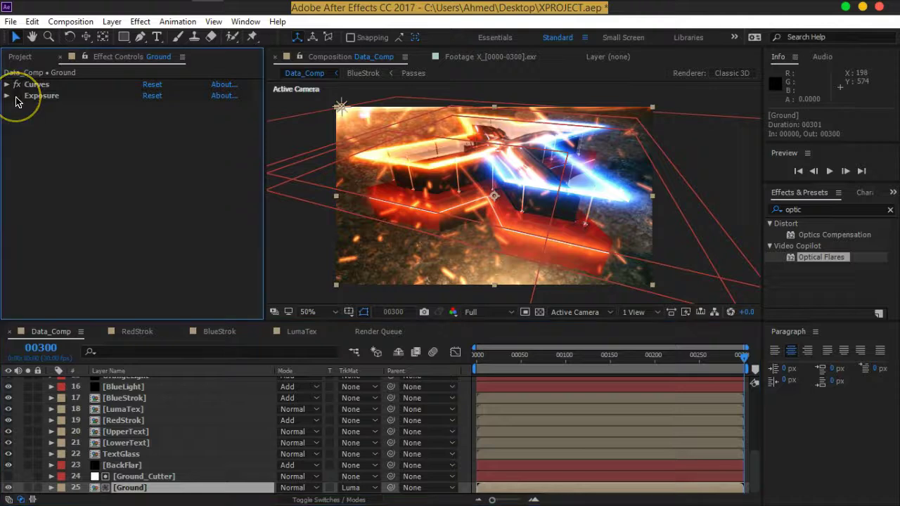
left_click(16, 97)
left_click(6, 86)
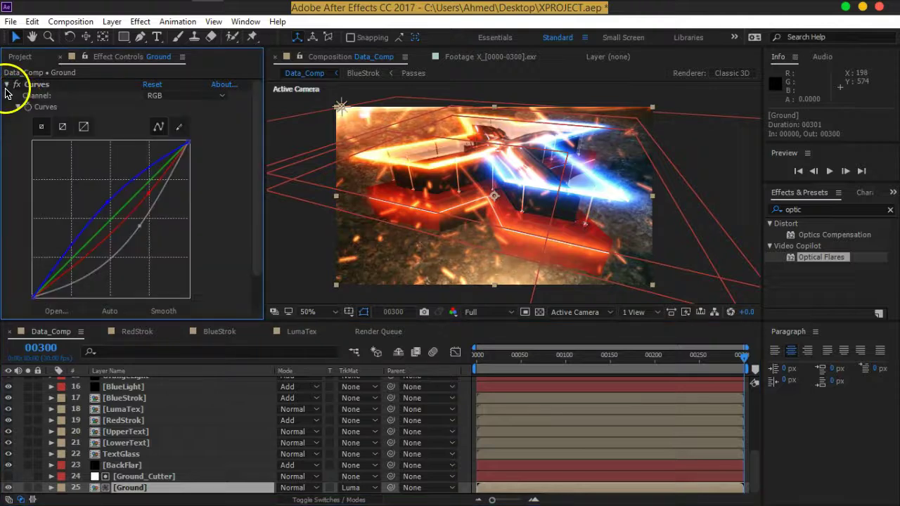
left_click_drag(101, 258, 136, 243)
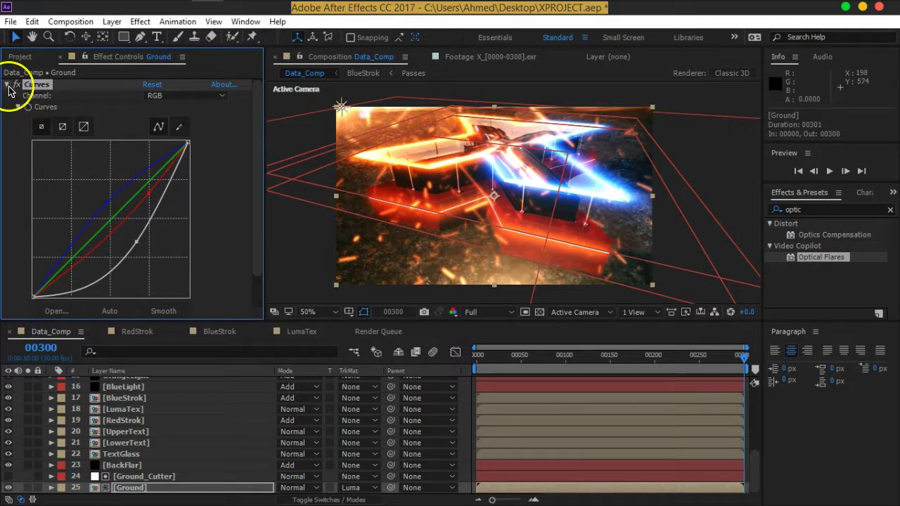
left_click(9, 86)
Reset the Ground's Exposure Gamma Correction to 1 and set Exposure to -3.78
left_click(7, 96)
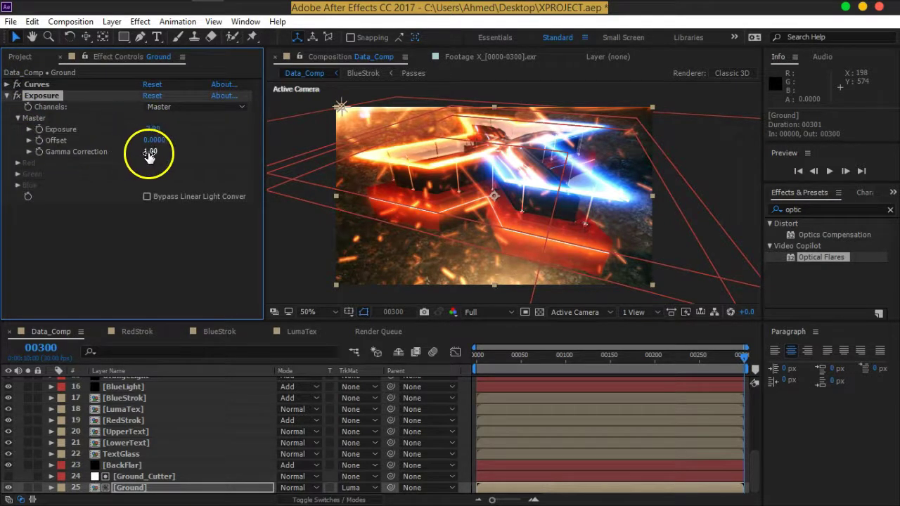
left_click_drag(143, 153, 122, 153)
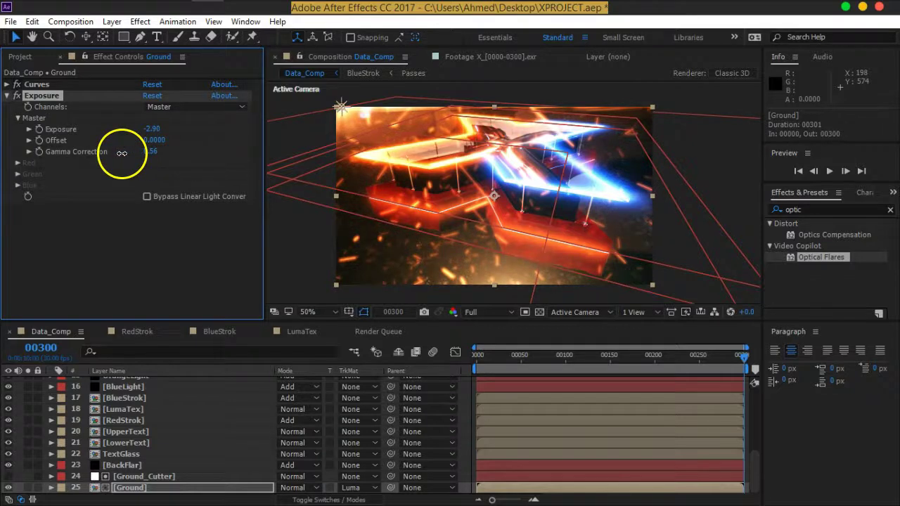
left_click(141, 152)
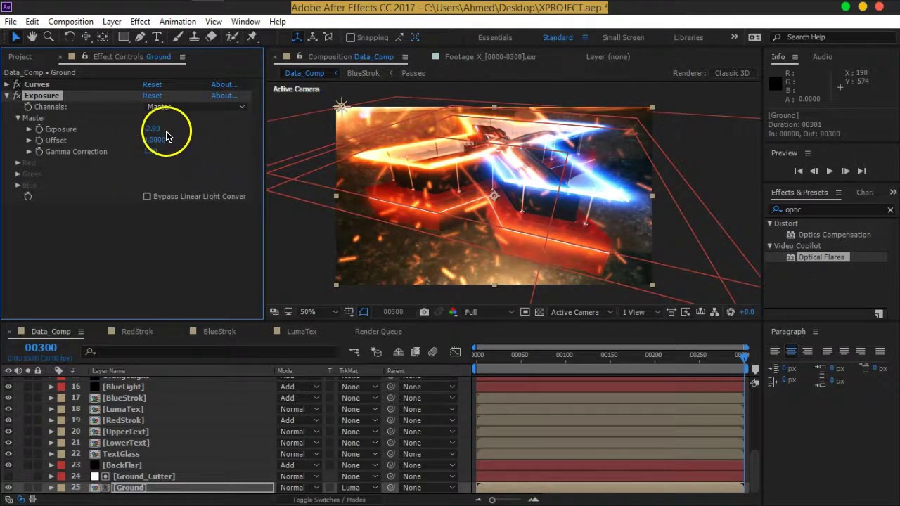
left_click_drag(158, 132, 54, 132)
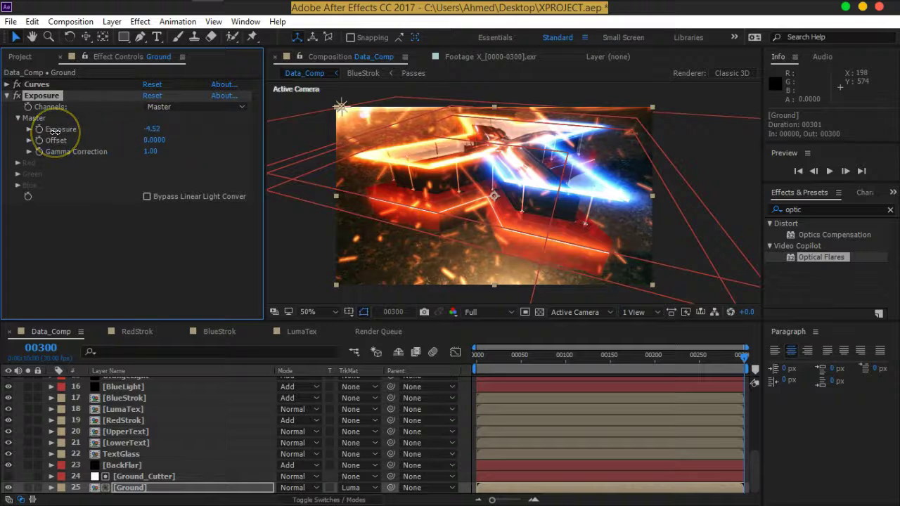
left_click_drag(56, 132, 142, 135)
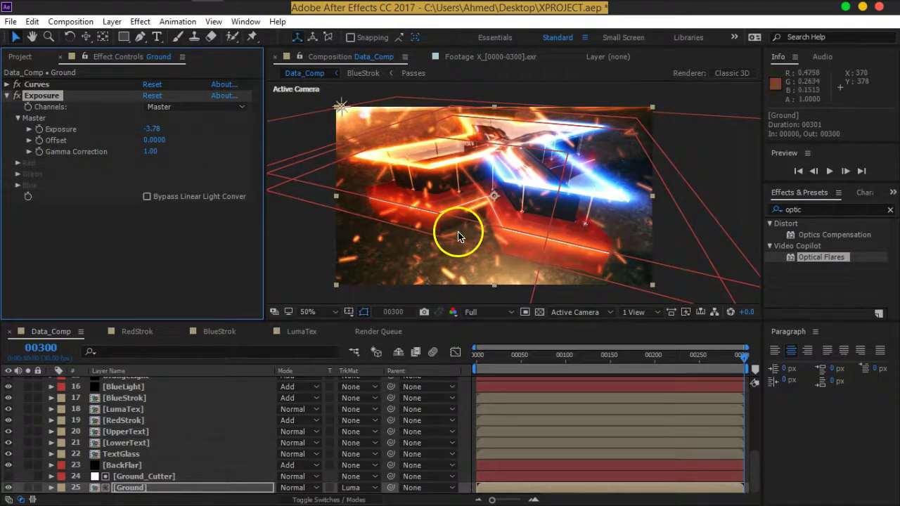
left_click(630, 195)
left_click_drag(630, 195, 603, 173)
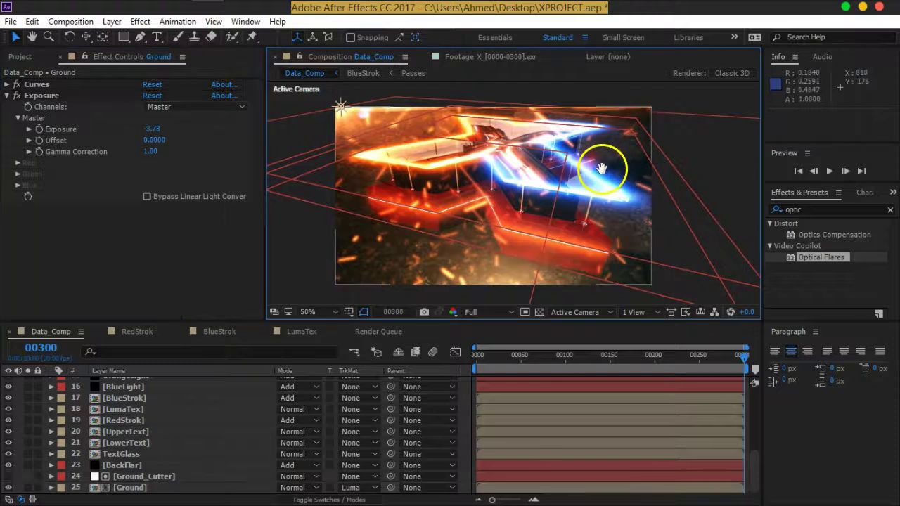
Preview Data_Comp in a maximized Composition viewer, then stop playback
key("space")
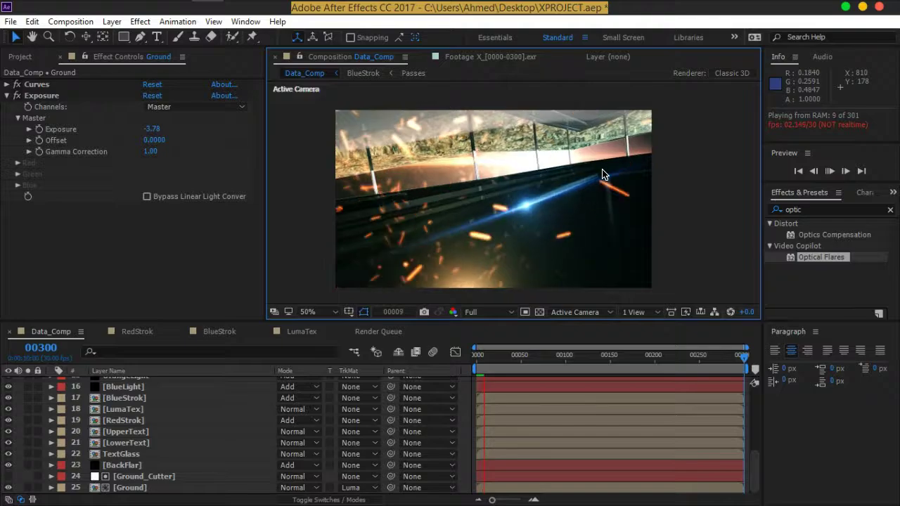
key("grave")
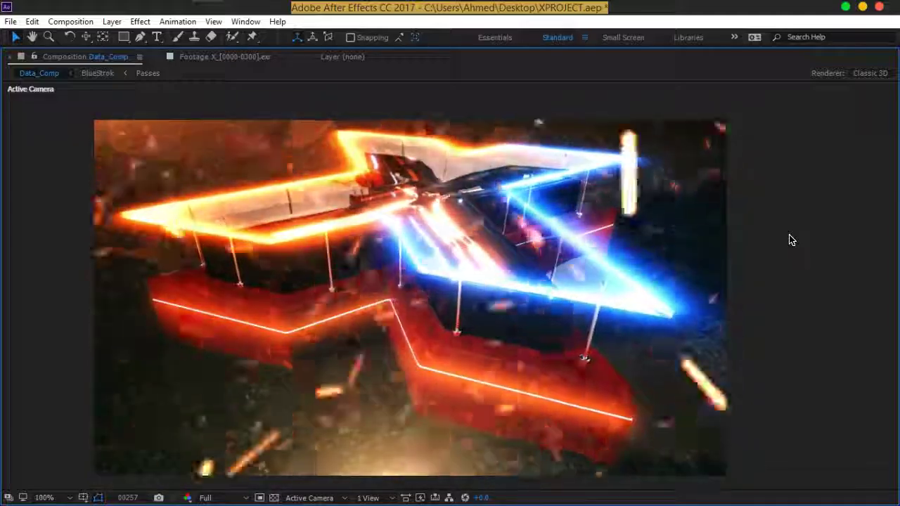
left_click(776, 235)
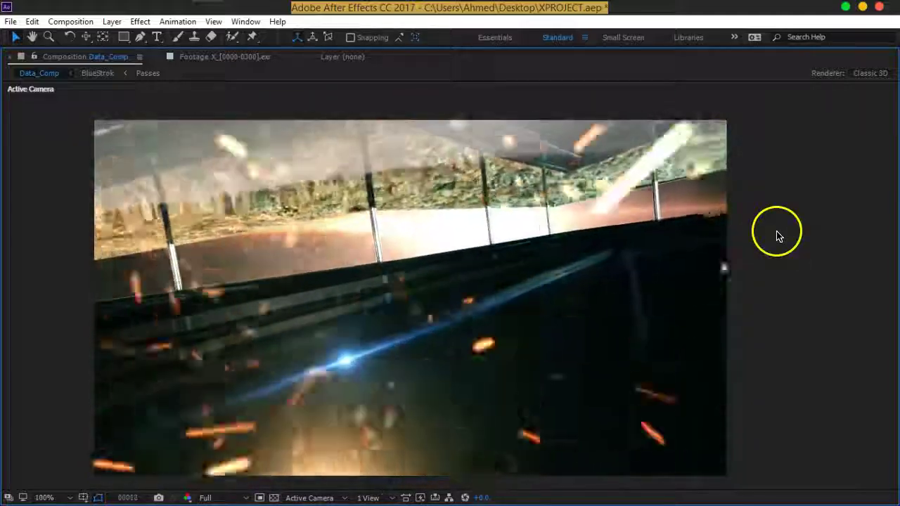